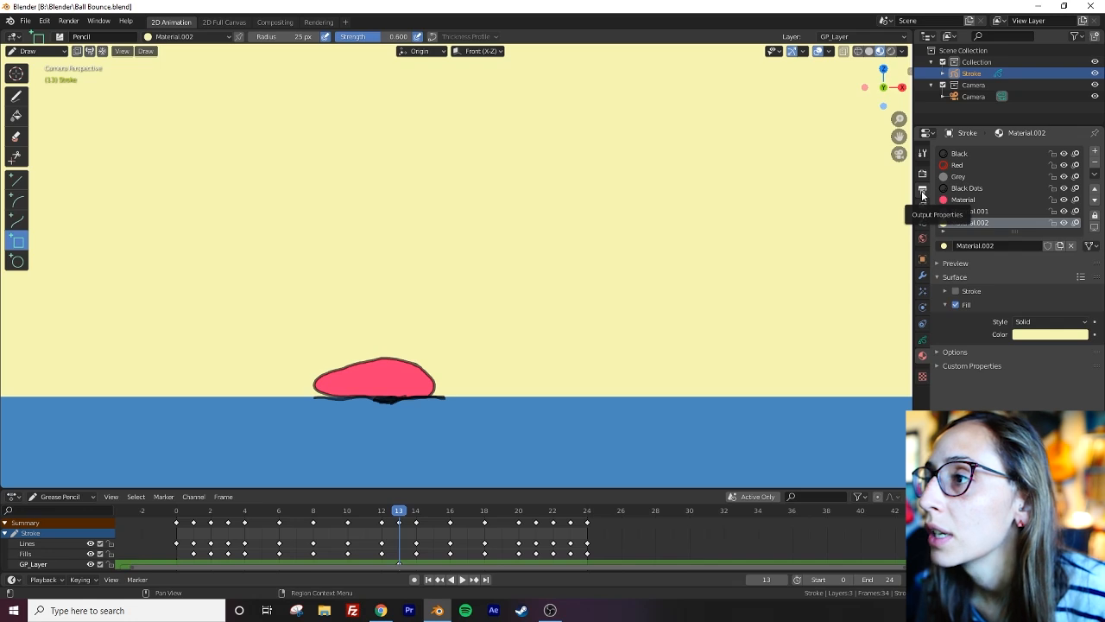
Browse for the render output location and go to the Blender folder on the B: drive.
click(922, 192)
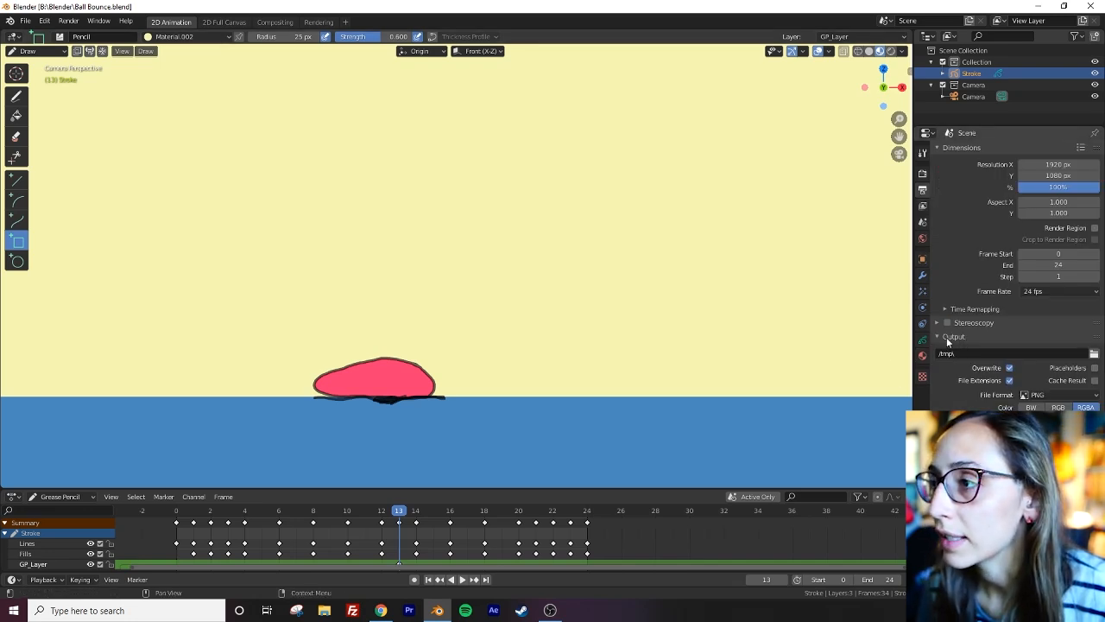
click(1093, 354)
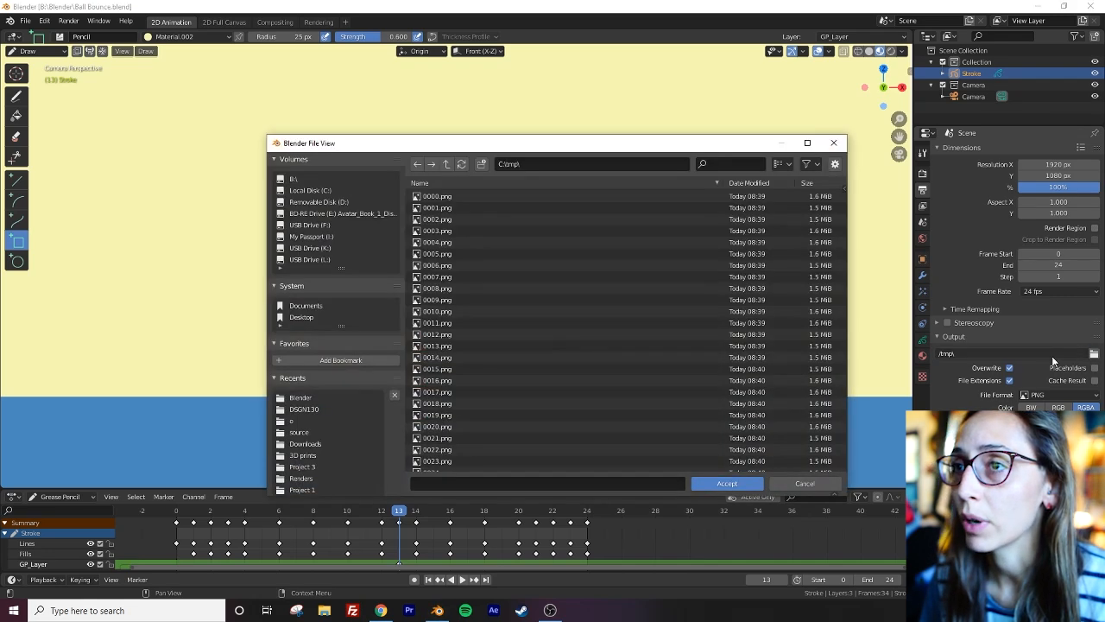
click(289, 180)
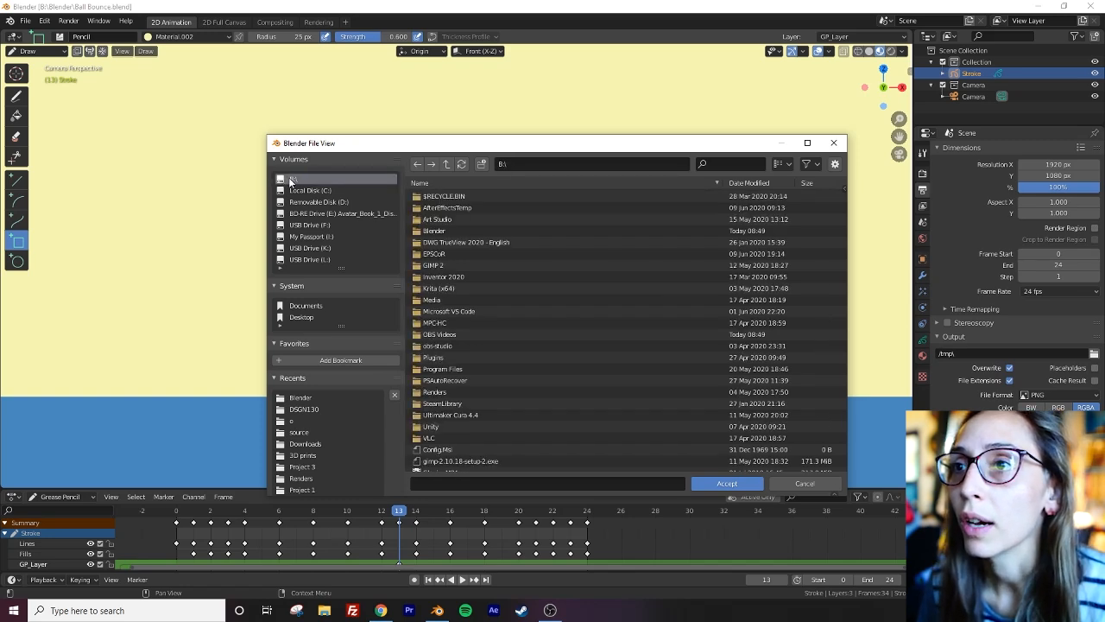
double_click(449, 232)
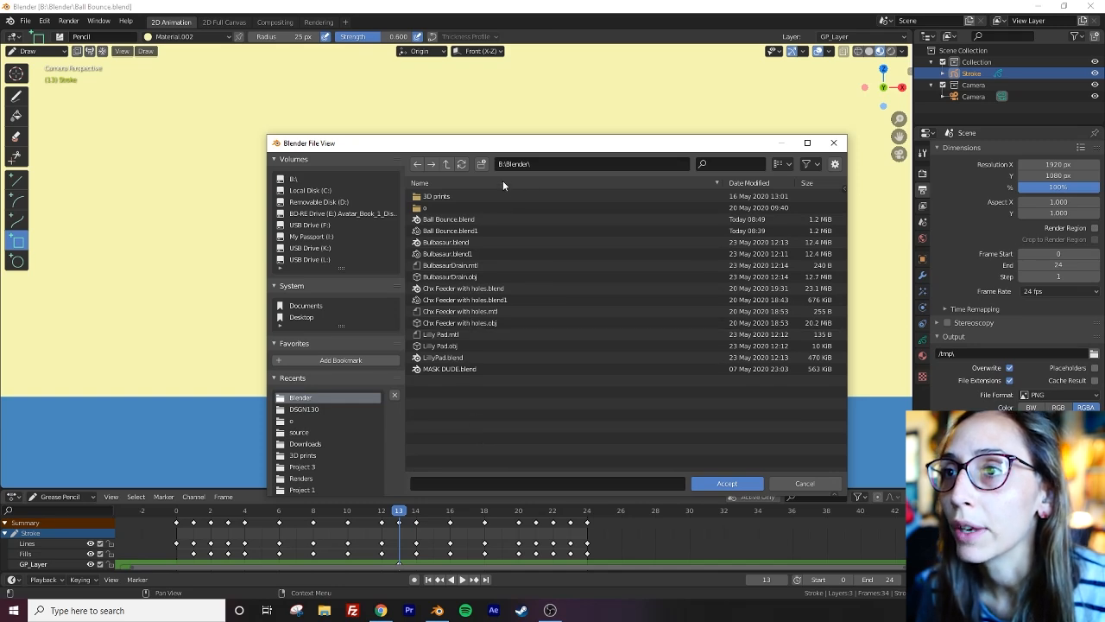
Create a folder named "Ball Bounce Render 1" inside B:\Blender and accept it as the render output path.
right_click(466, 422)
right_click(501, 416)
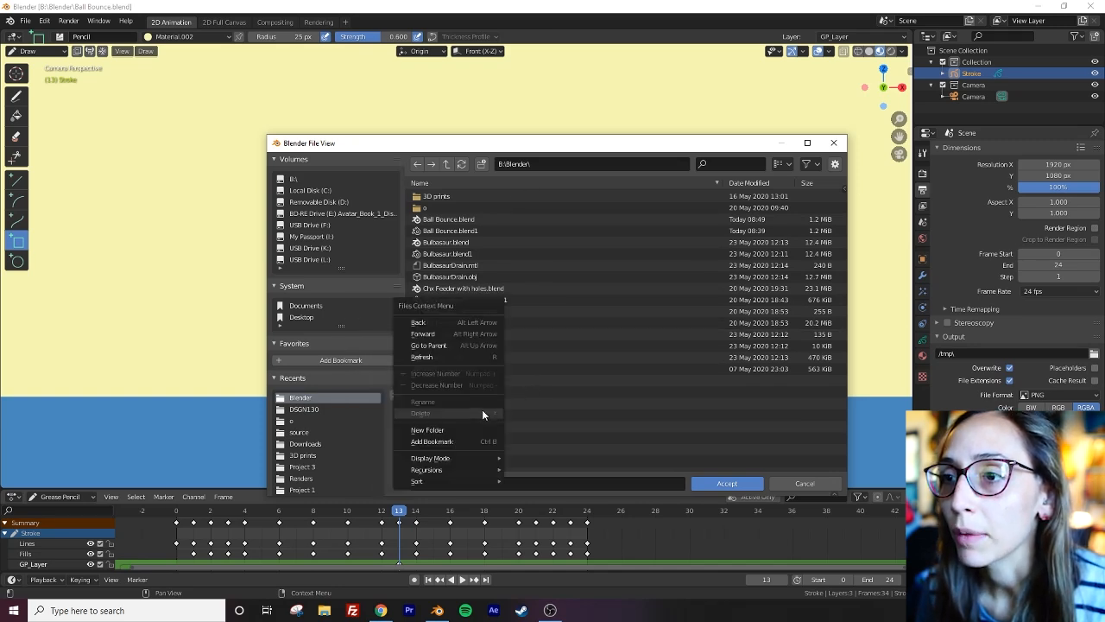
click(467, 429)
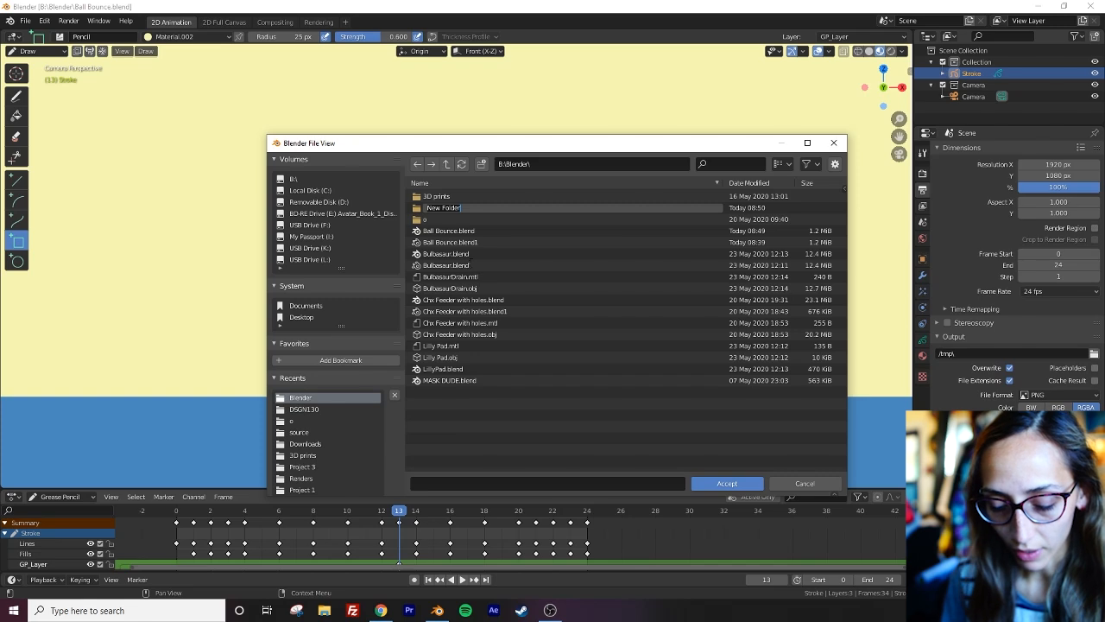
text(B)
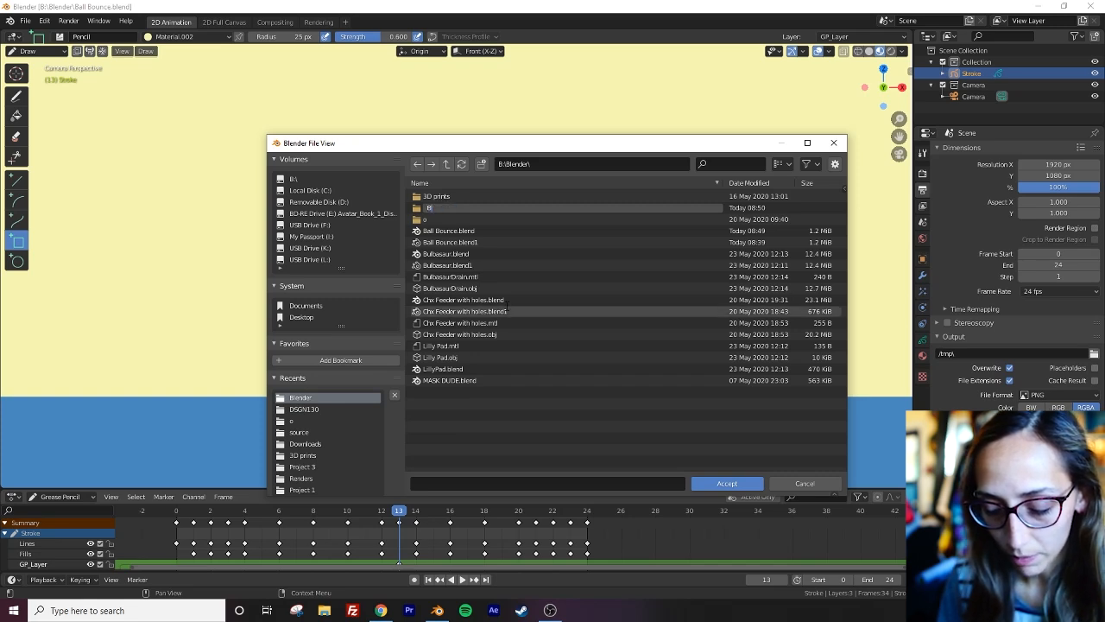
text(all Bou)
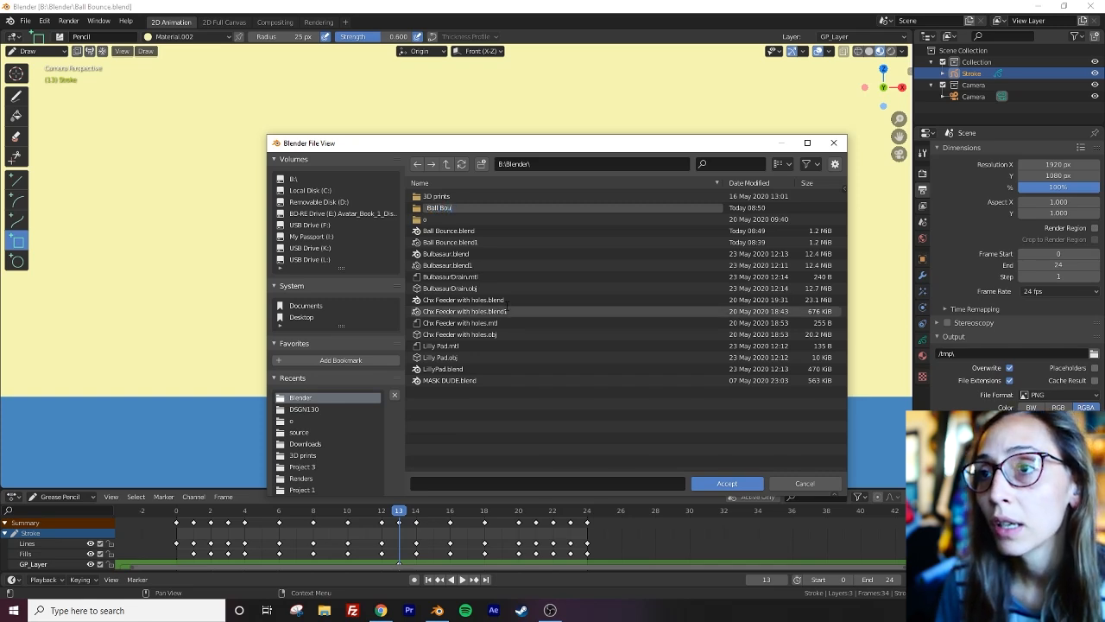
text(nce R)
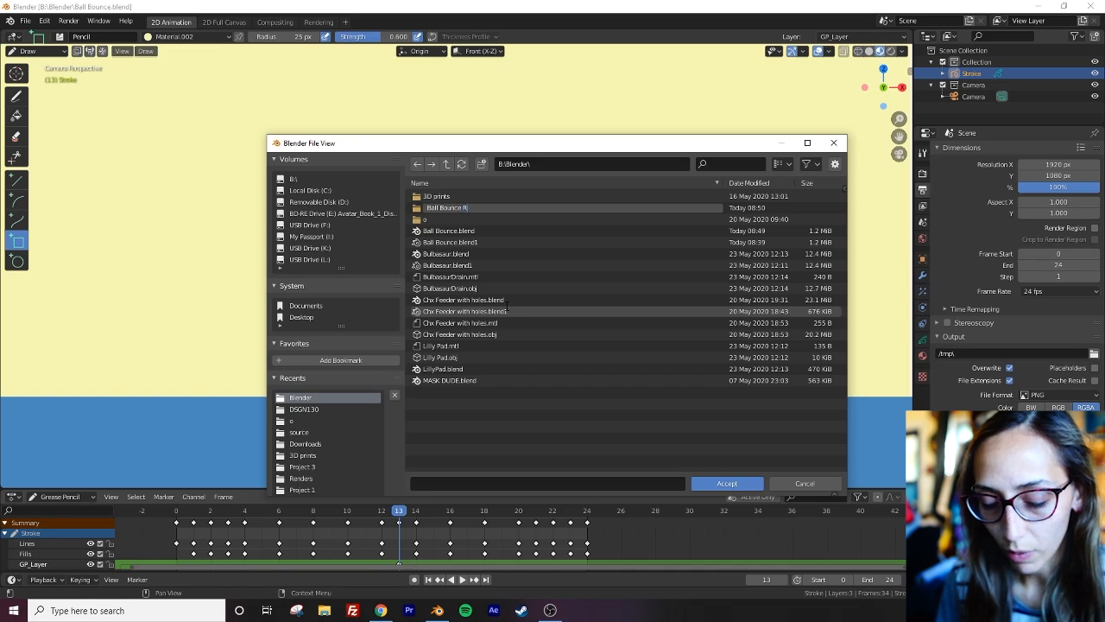
text(ender 1)
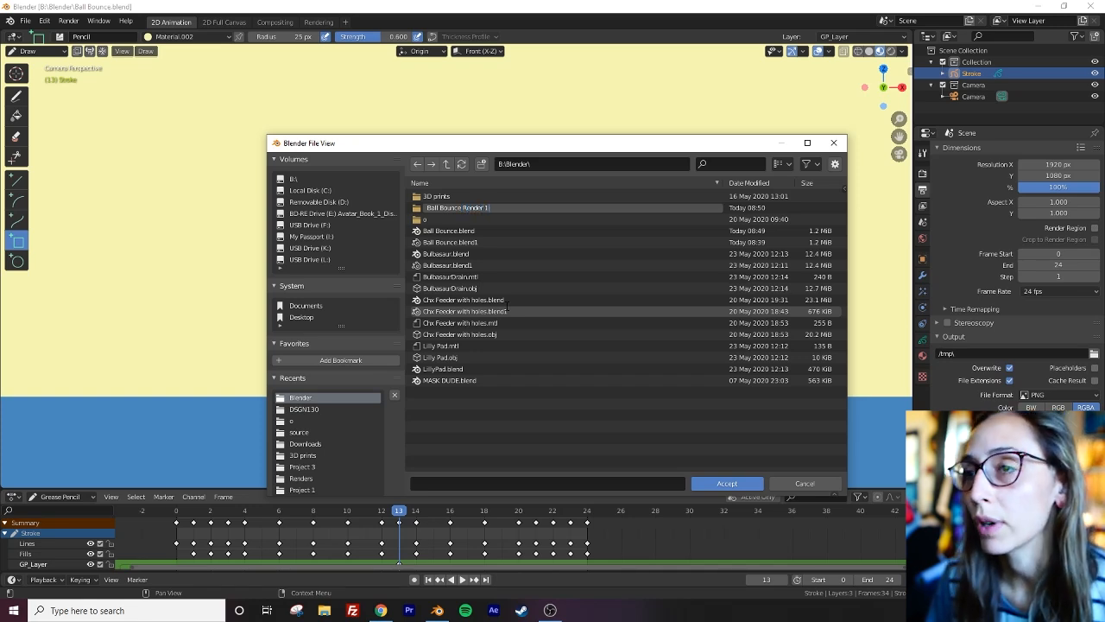
key(Return)
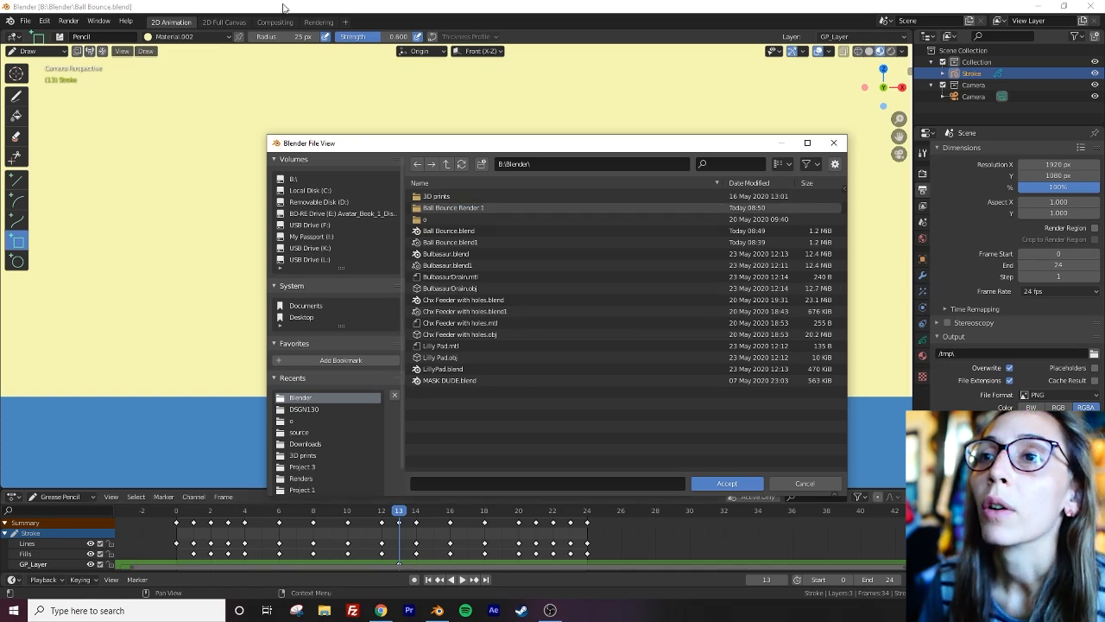
double_click(454, 208)
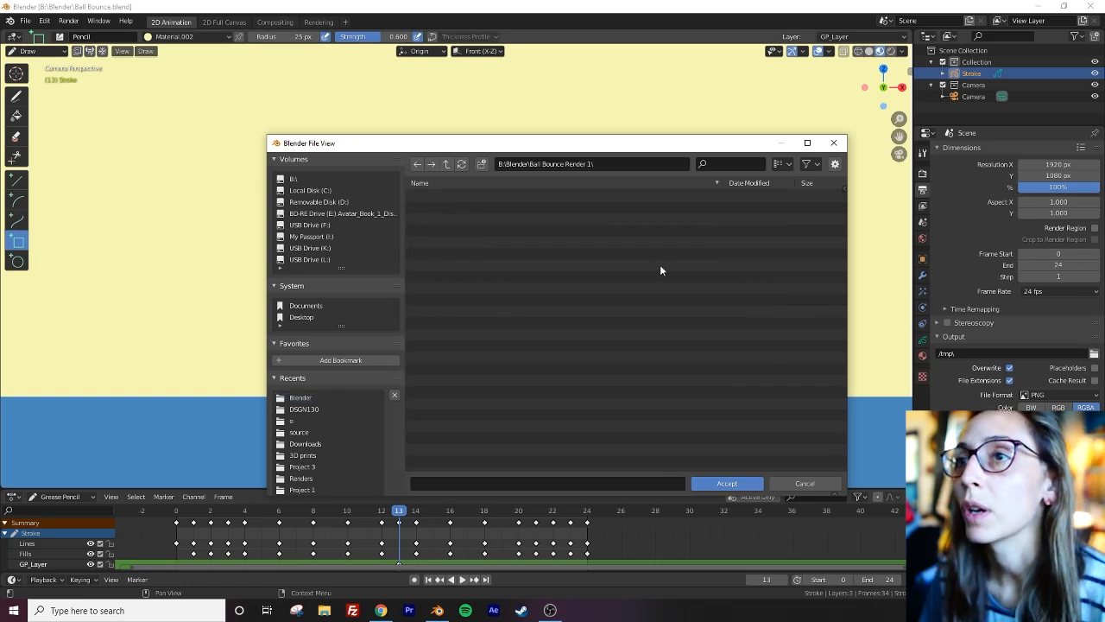
click(725, 481)
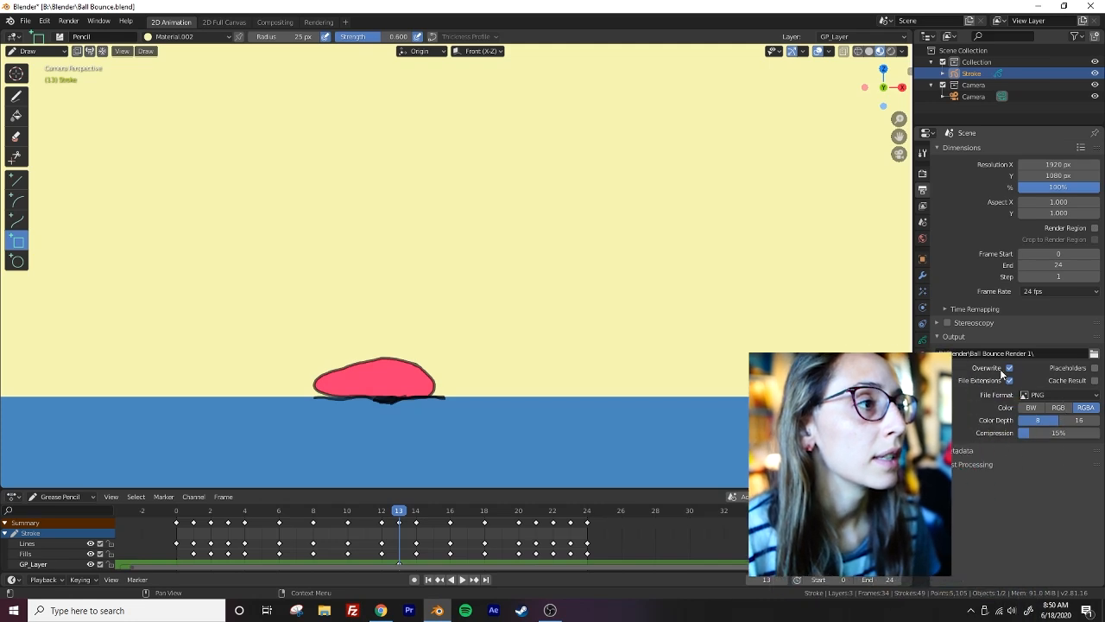
Set the output file format to FFmpeg video with an MPEG-4 container in the encoding settings.
click(1058, 395)
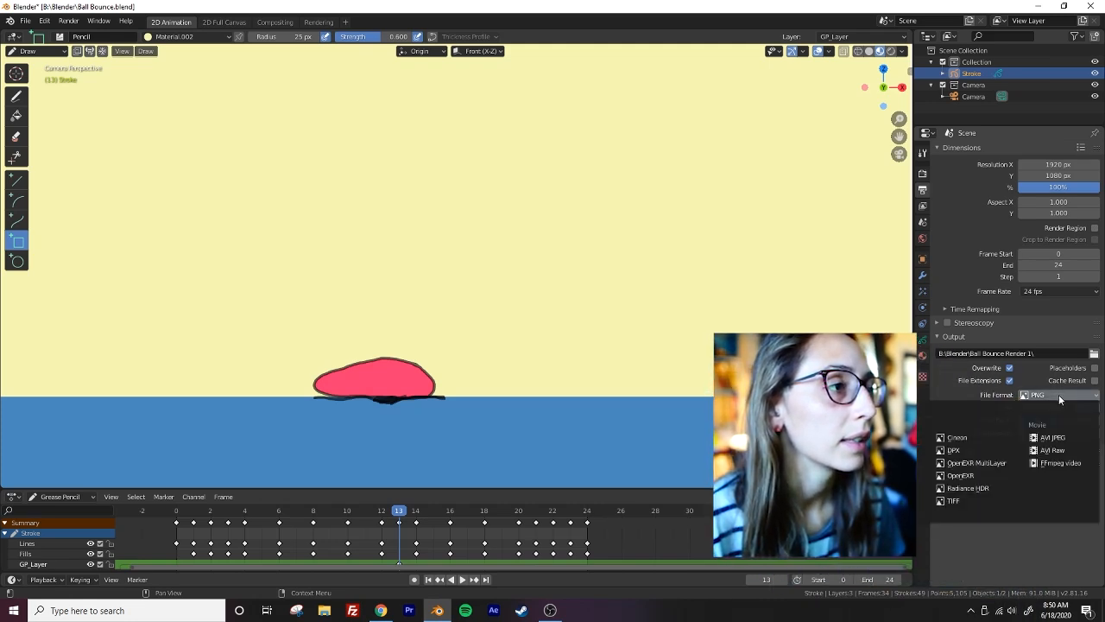
click(1065, 465)
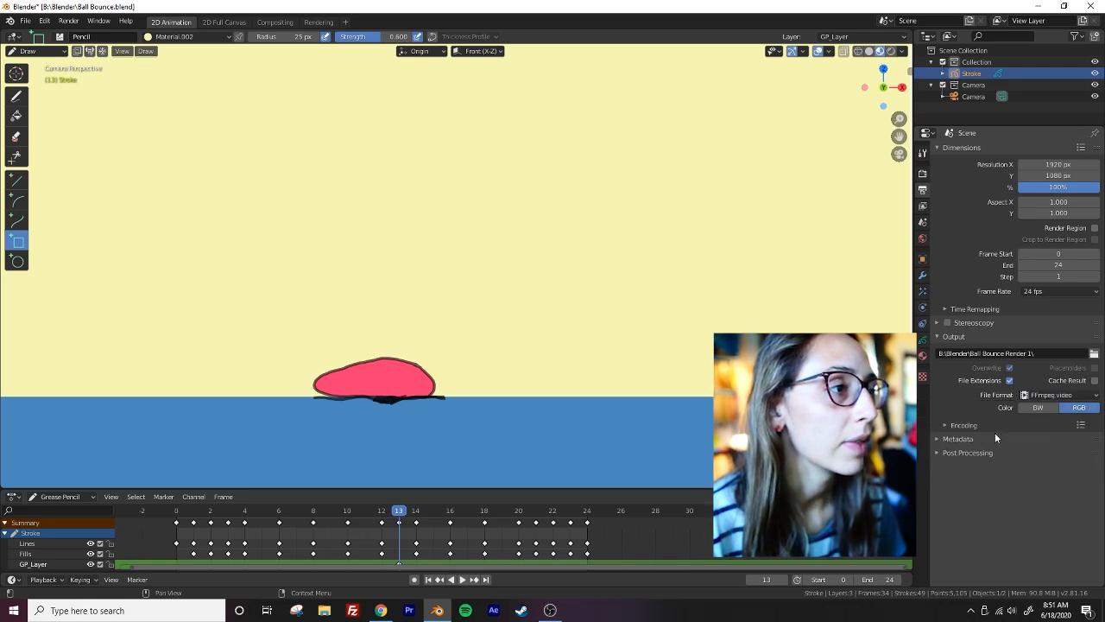
click(958, 423)
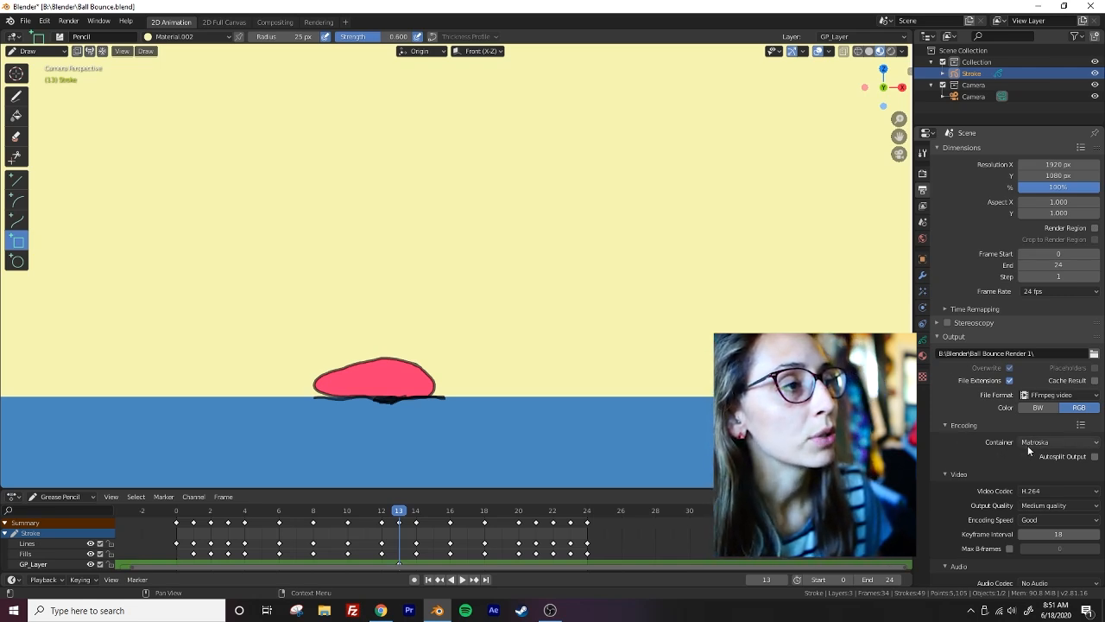
click(1088, 444)
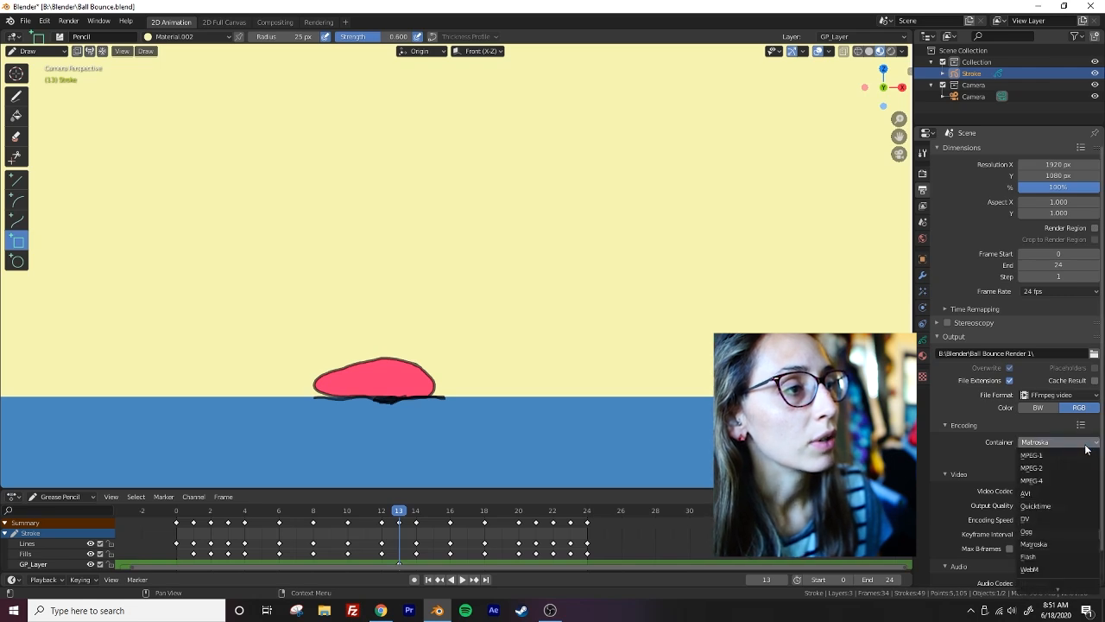
click(1042, 480)
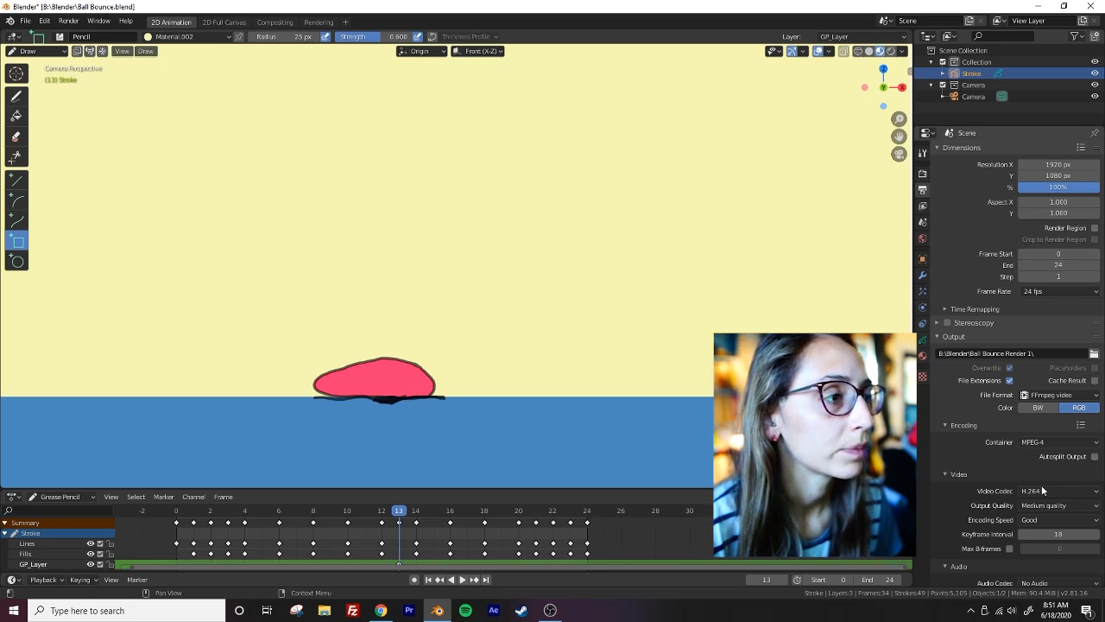
Change the scene's frame rate to a custom value of 12 fps.
scroll(1028, 522, down, 2)
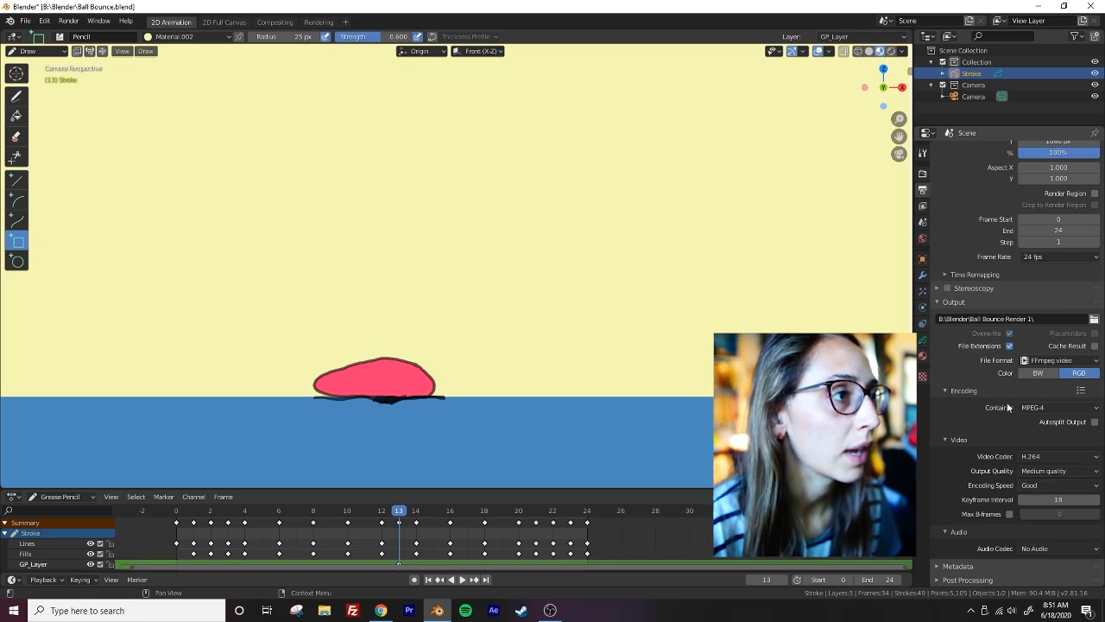
click(1047, 258)
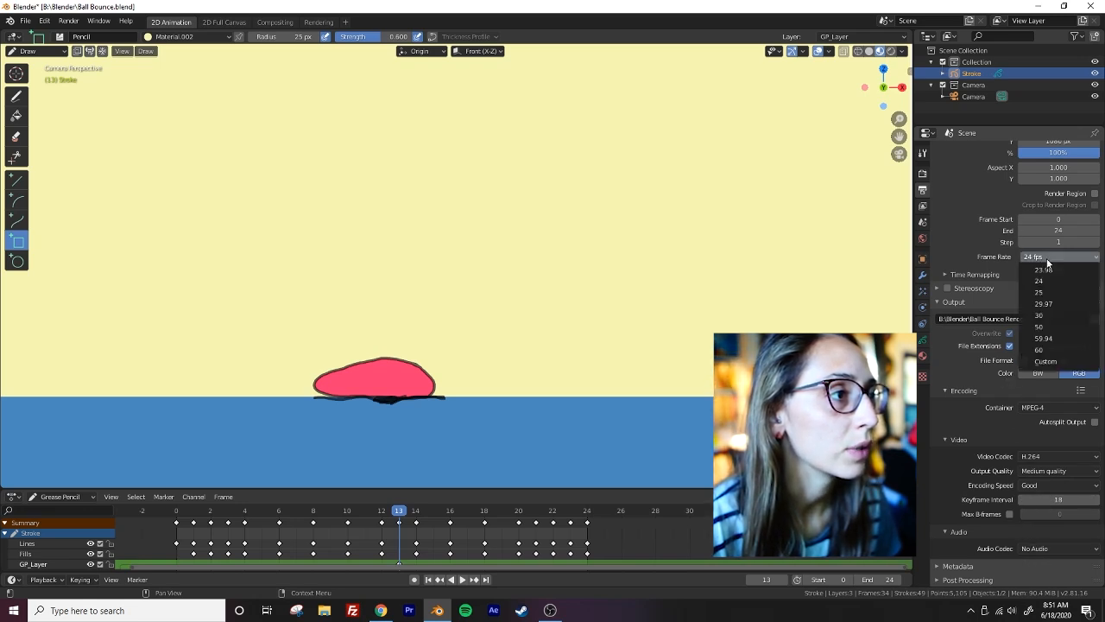
click(1046, 361)
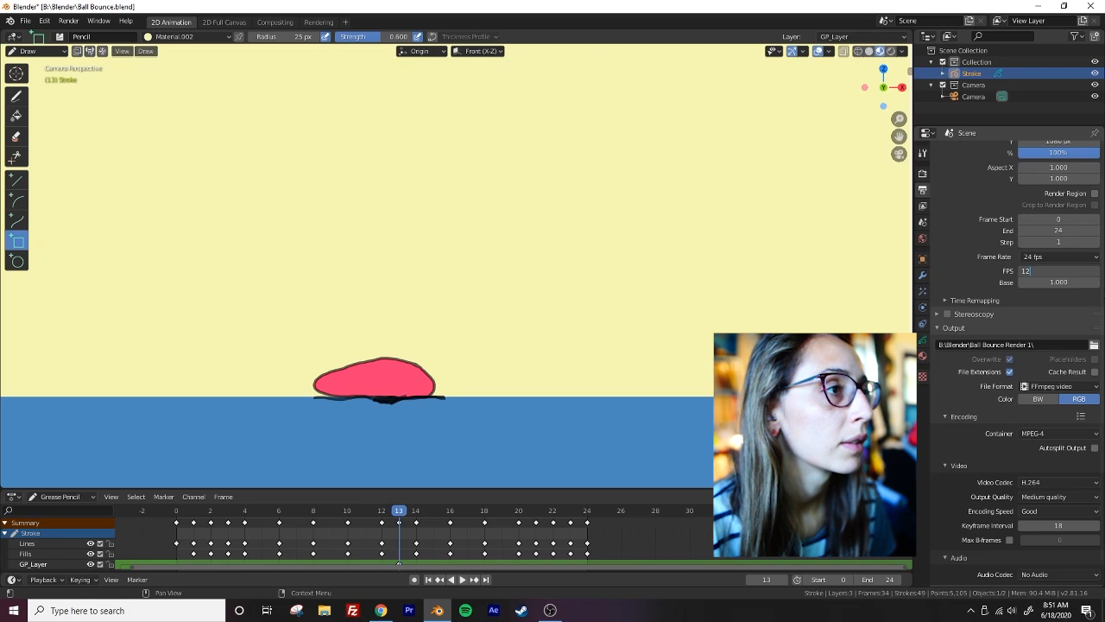
text(12)
key(Return)
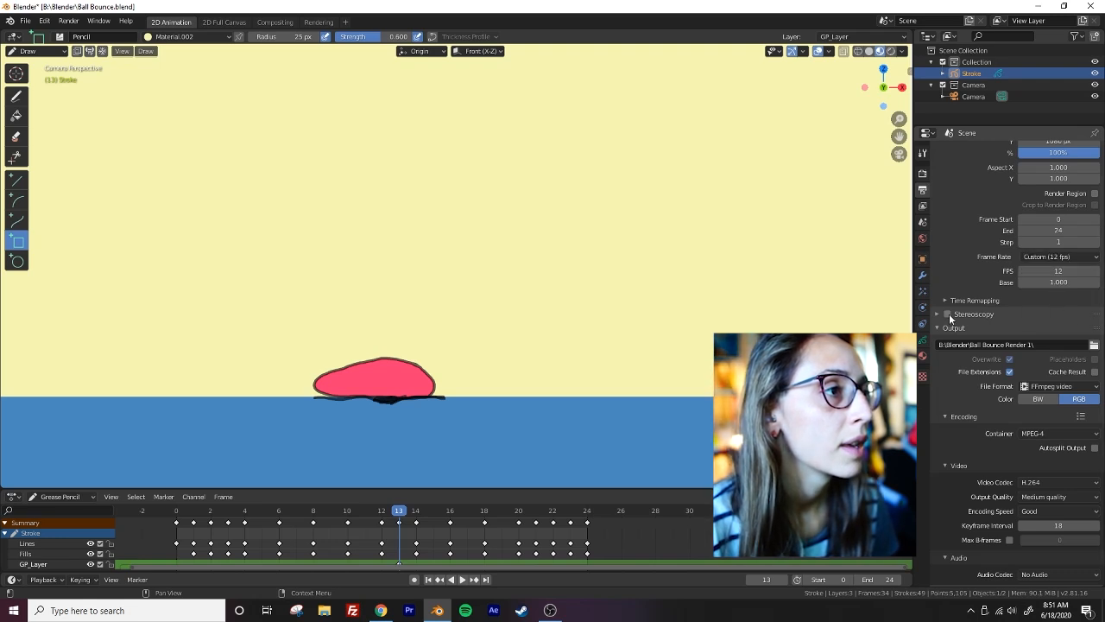
Save the Ball Bounce file and render the full animation.
scroll(951, 257, up, 2)
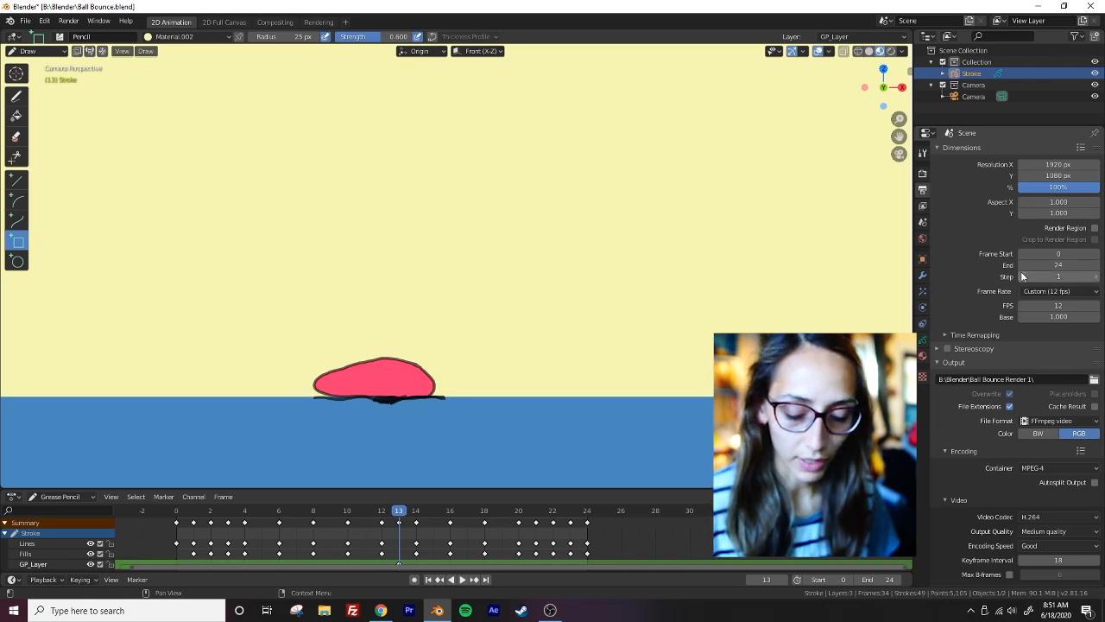
key(ctrl+s)
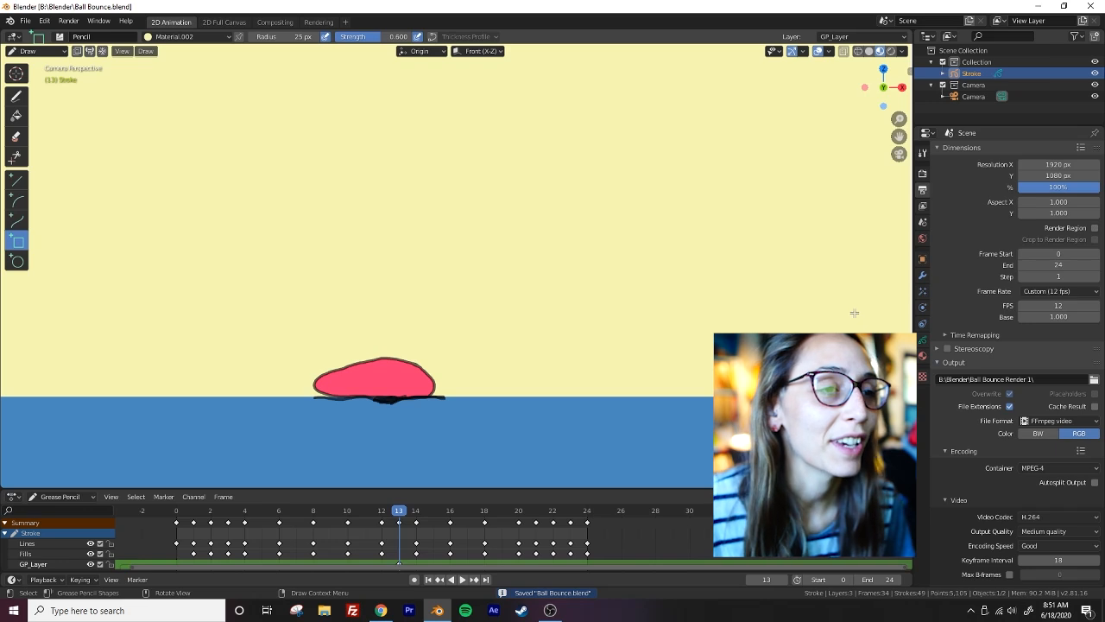
click(922, 173)
click(922, 190)
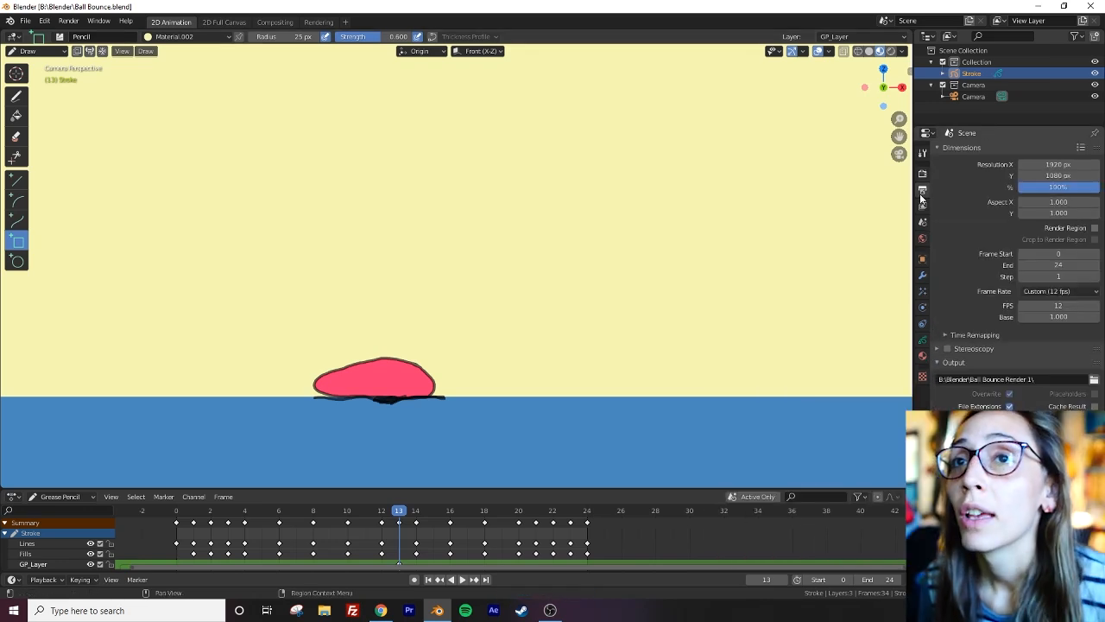
click(69, 22)
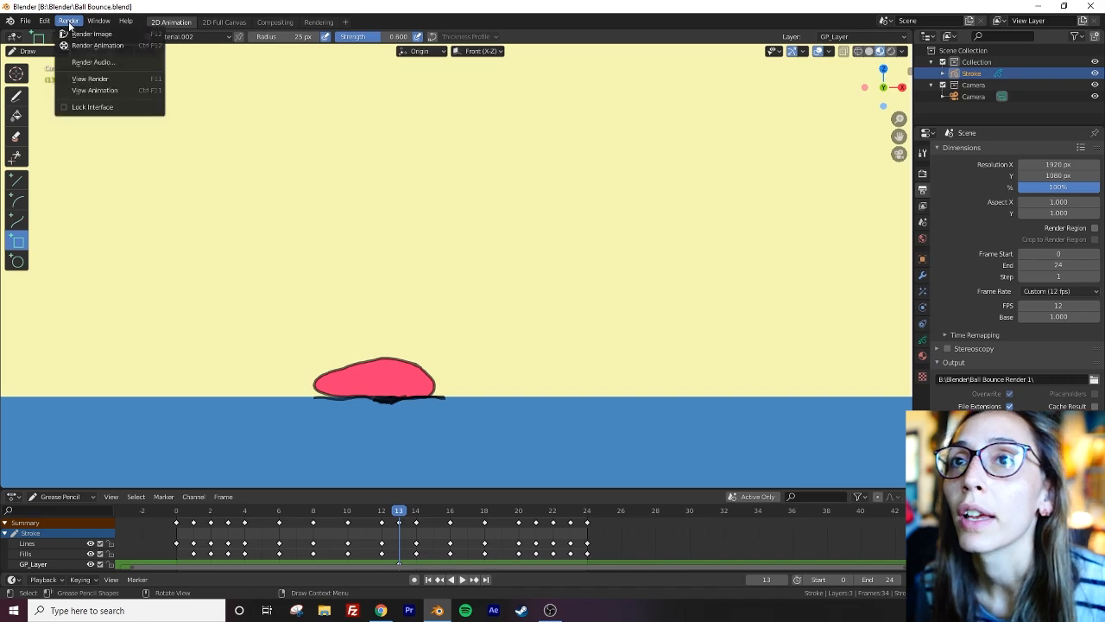
click(101, 44)
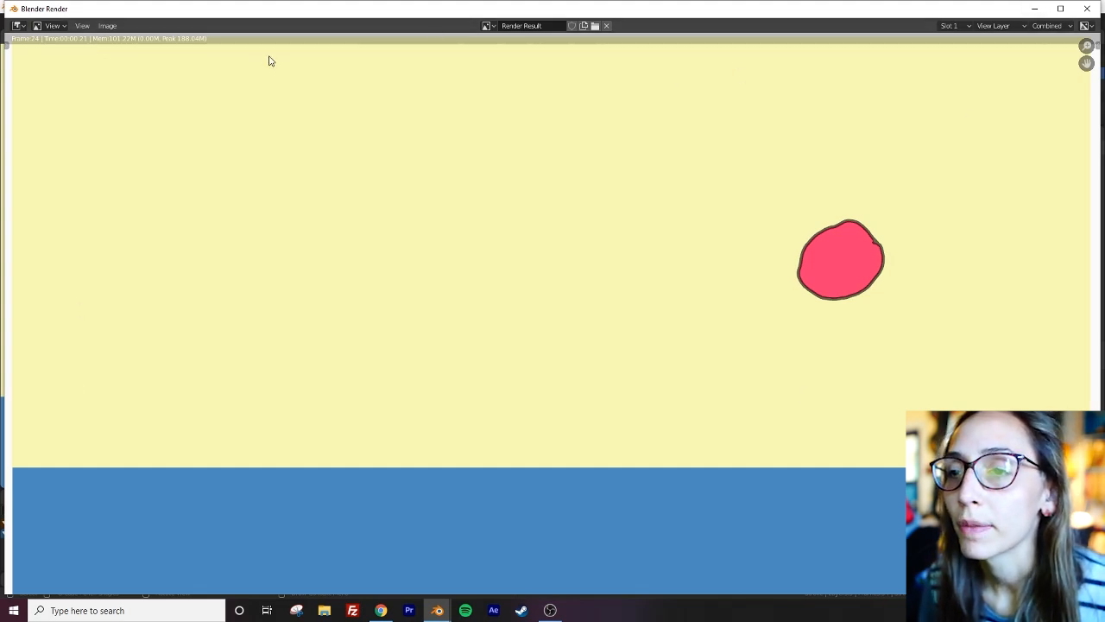
Switch to File Explorer and open the rendered video from the Ball Bounce Render 1 folder in B:\Blender.
click(324, 611)
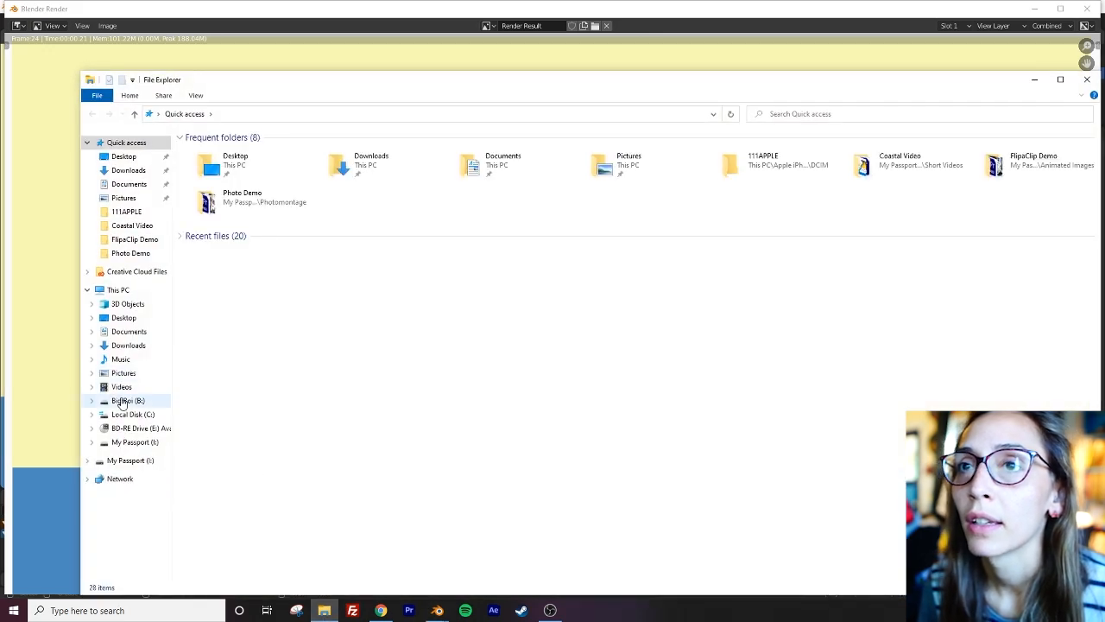
click(122, 401)
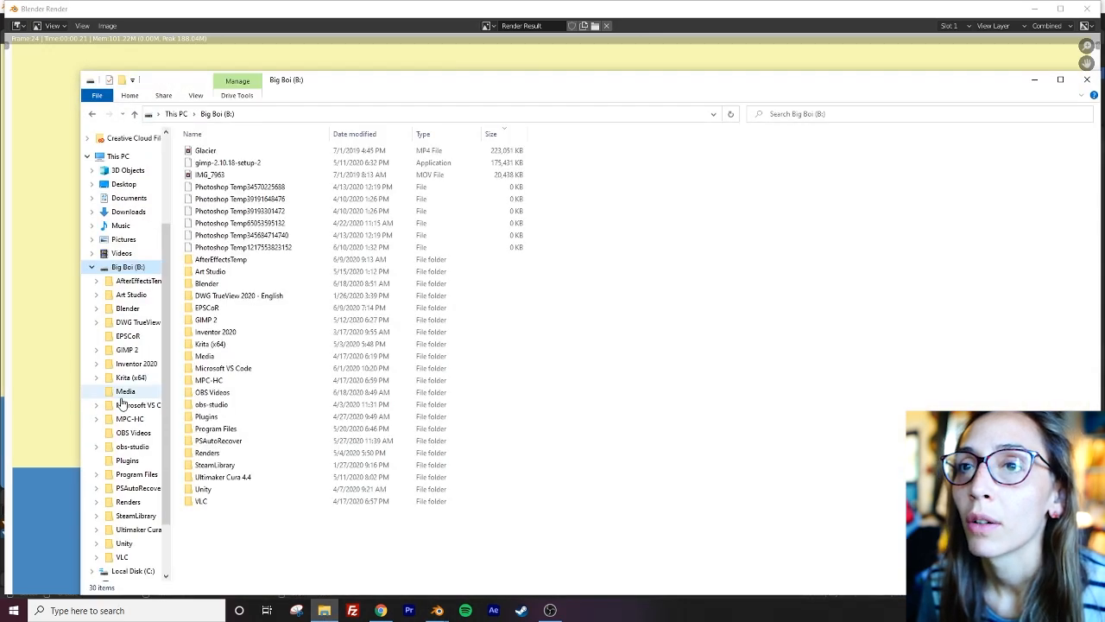
double_click(207, 283)
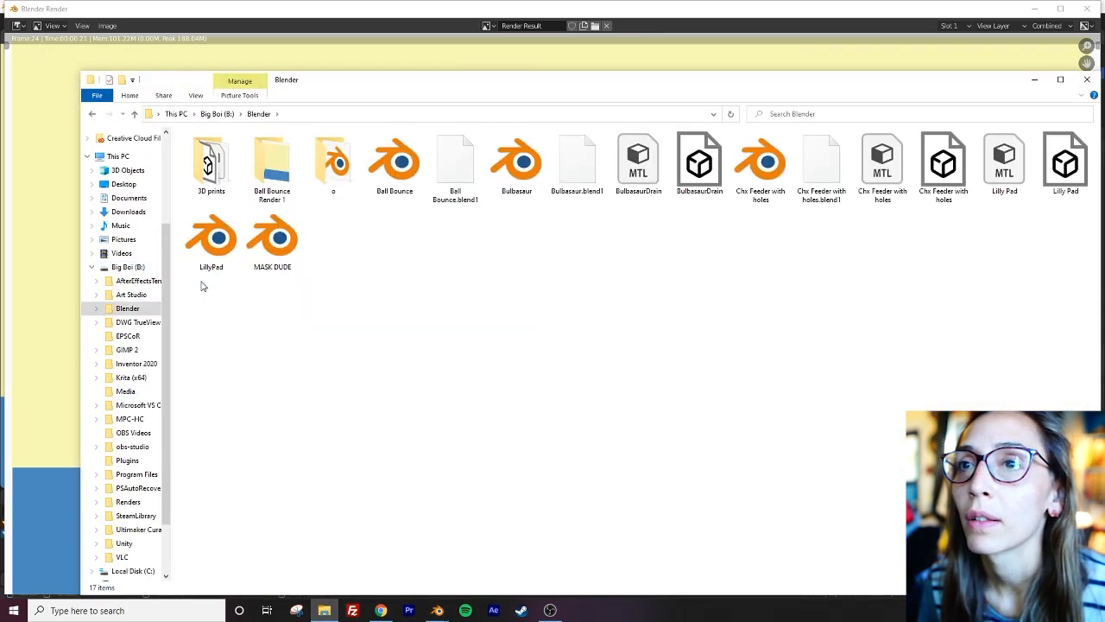
double_click(275, 168)
double_click(211, 171)
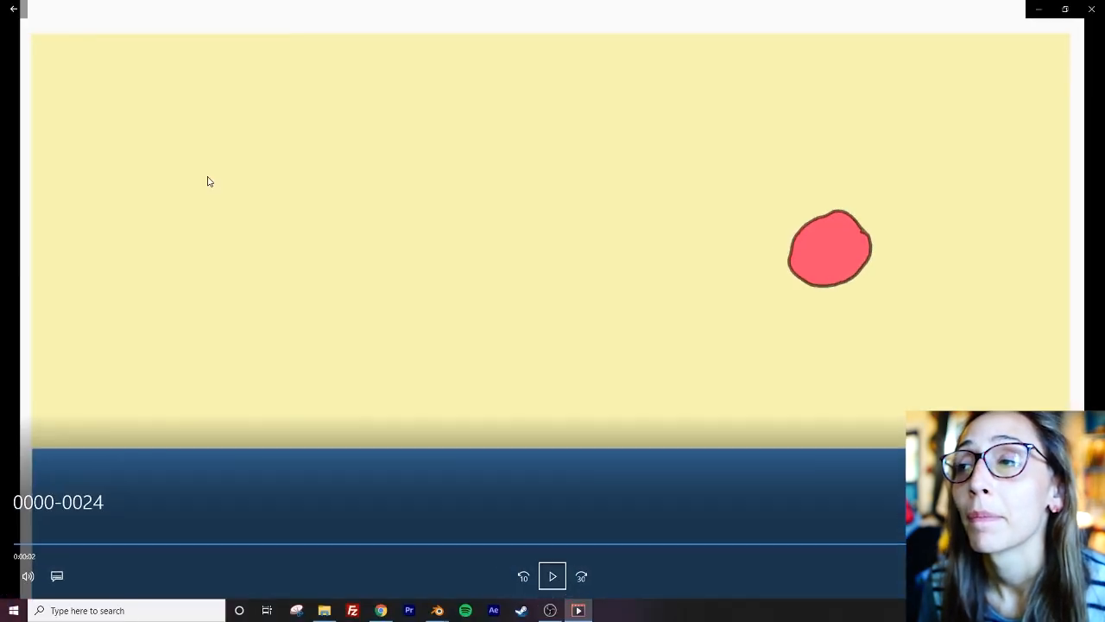
Replay the rendered ball bounce video several times to check the speed and motion of the animation.
click(536, 584)
click(551, 578)
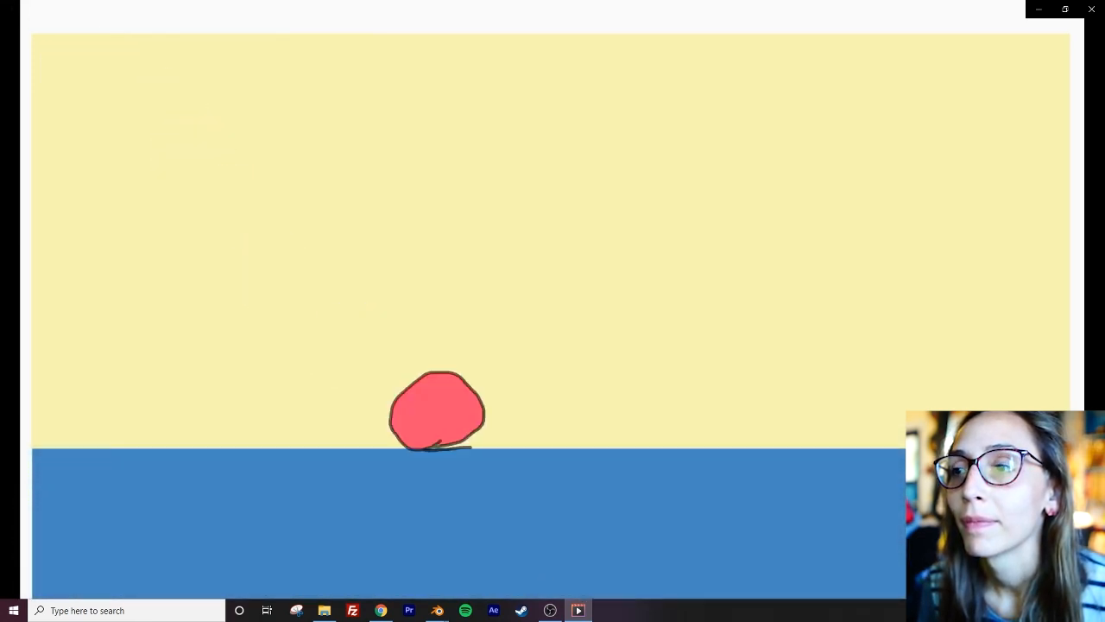
click(549, 580)
drag(543, 545, 189, 544)
click(553, 582)
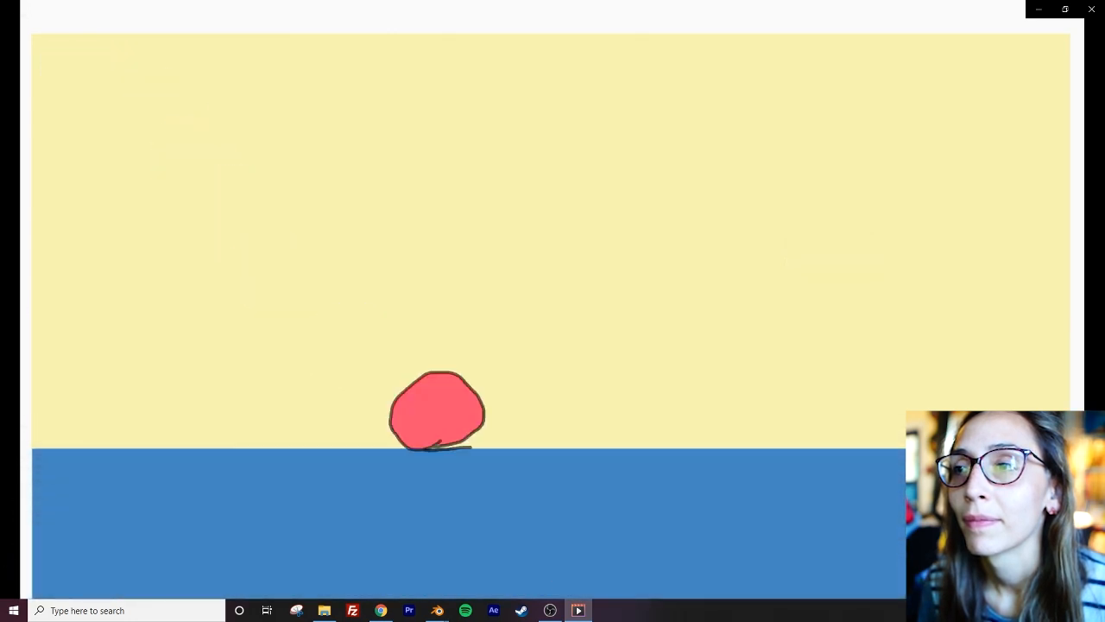
click(553, 580)
click(554, 580)
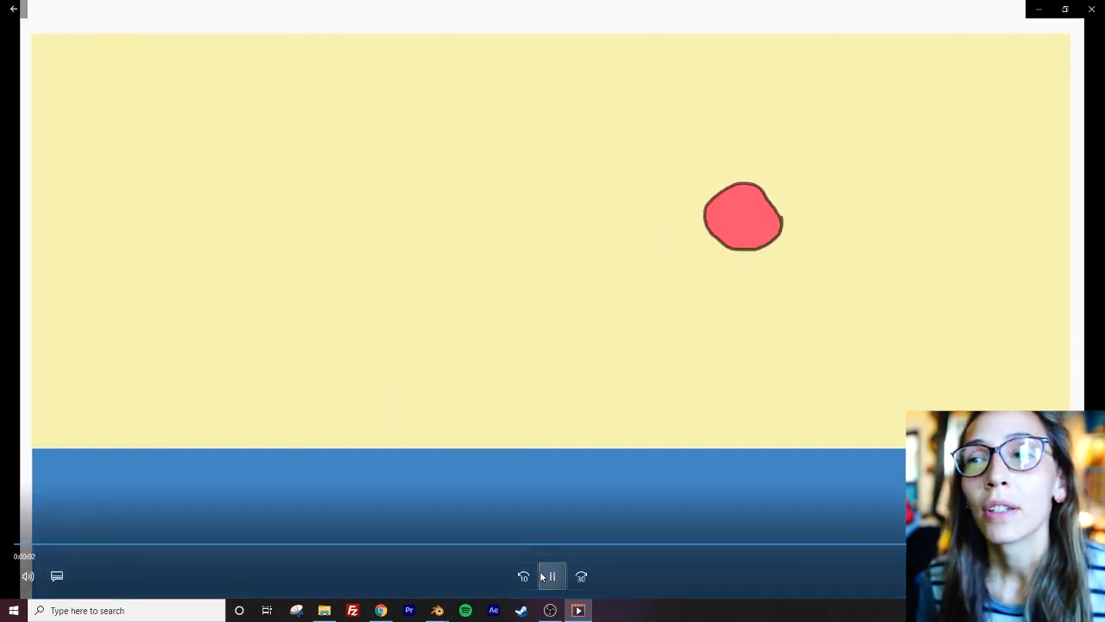
click(546, 580)
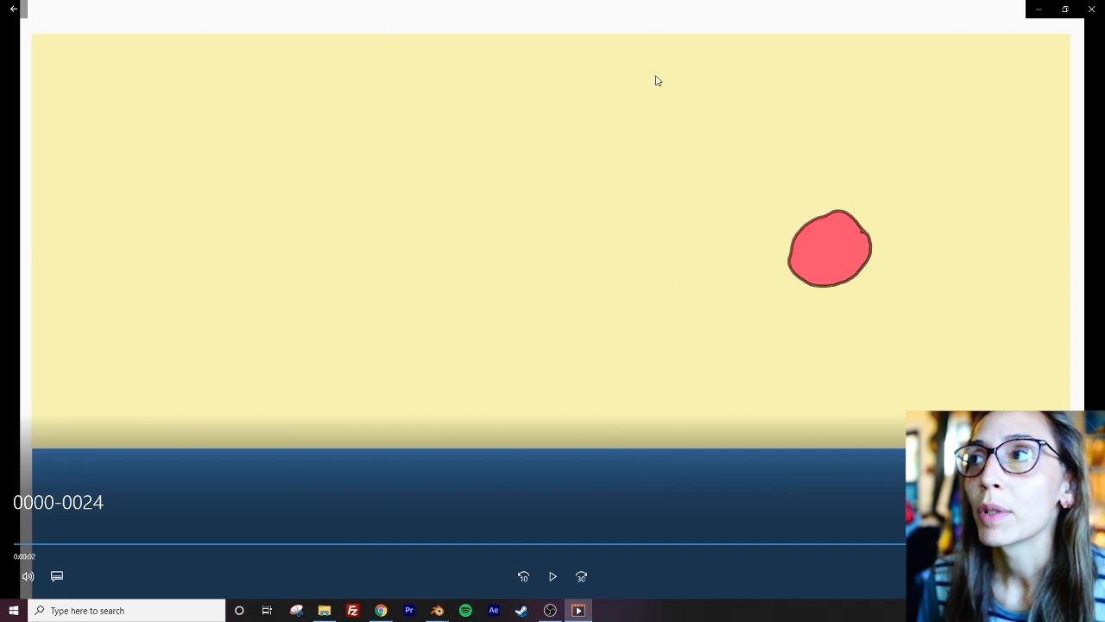
Return to the main Blender window and set the render output's file format to JPEG.
click(1033, 12)
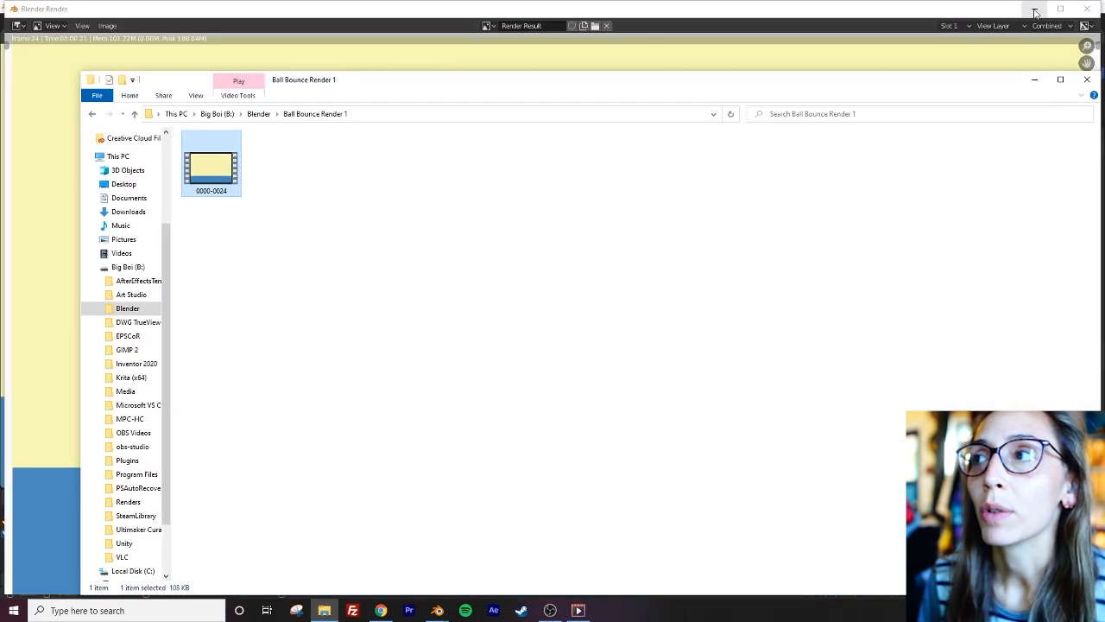
click(1031, 78)
mouse_move(436, 610)
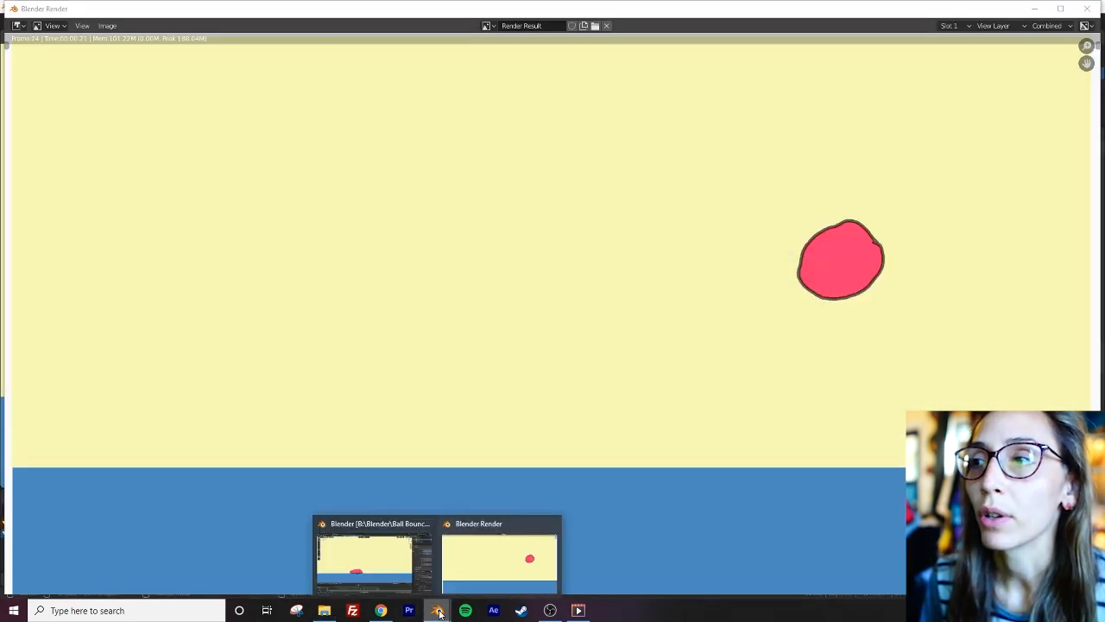
click(402, 548)
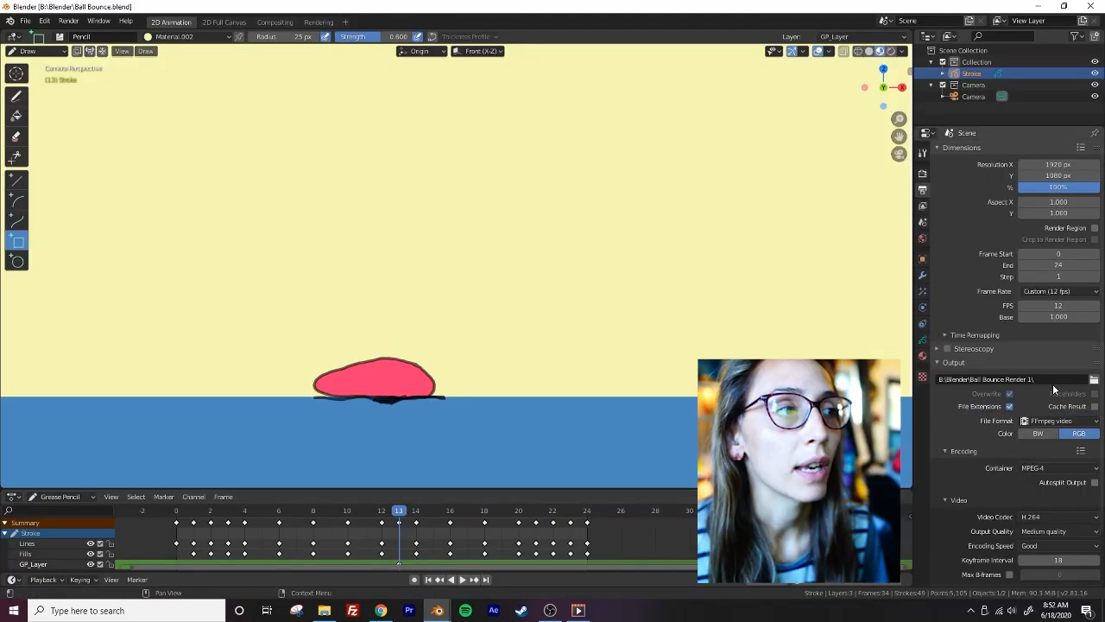
click(1051, 421)
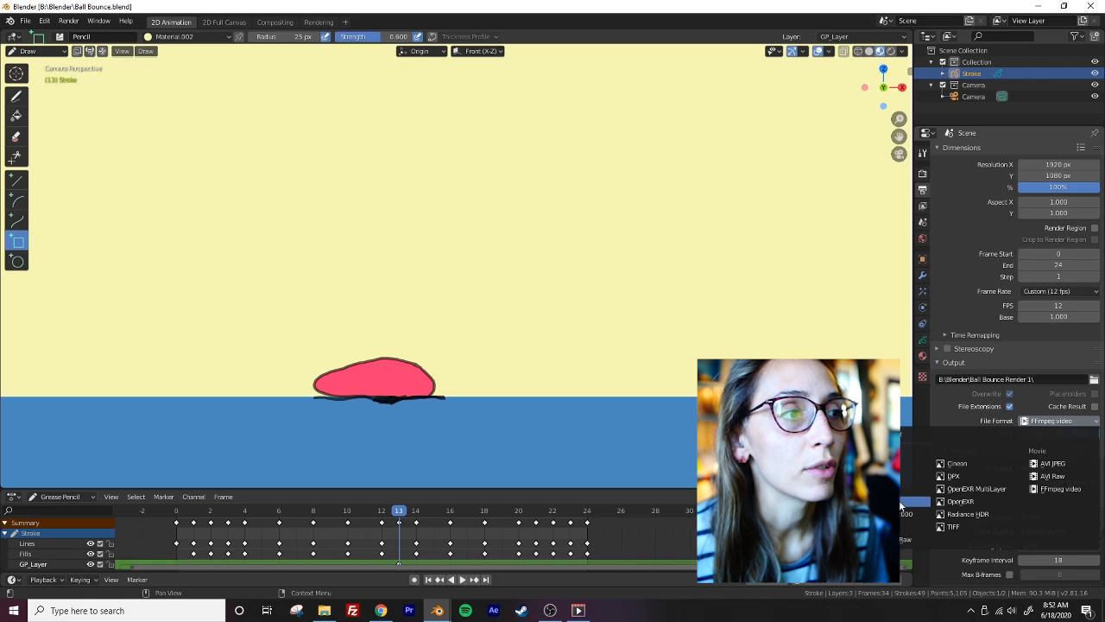
click(863, 501)
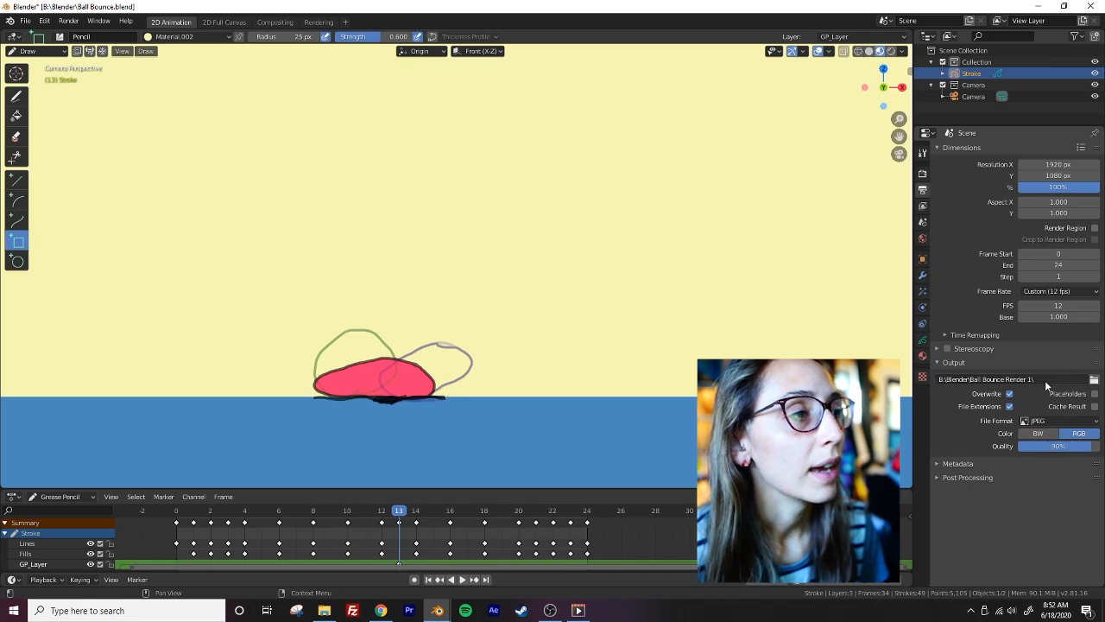
click(955, 463)
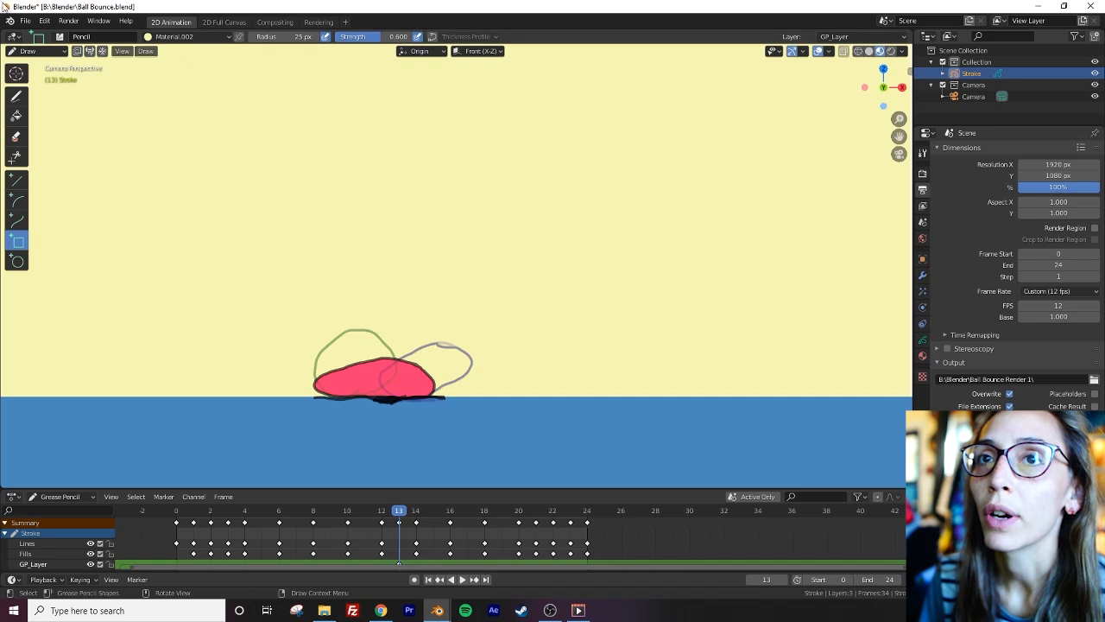
Render the animation as a JPEG image sequence and check the frames in the Ball Bounce Render 1 folder in File Explorer.
click(68, 20)
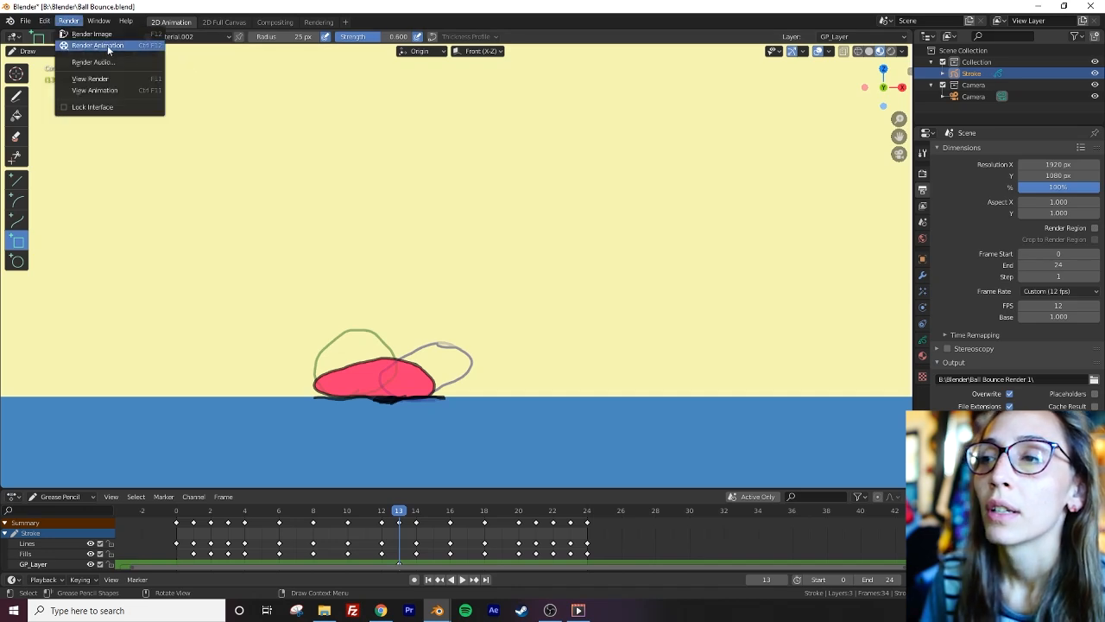
click(107, 45)
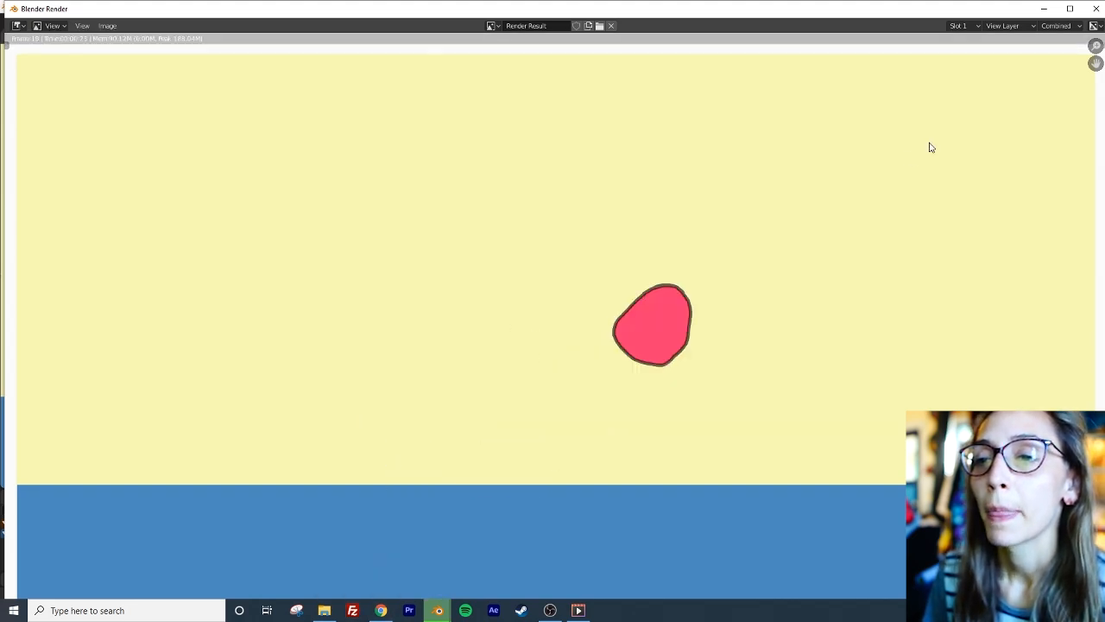
click(331, 610)
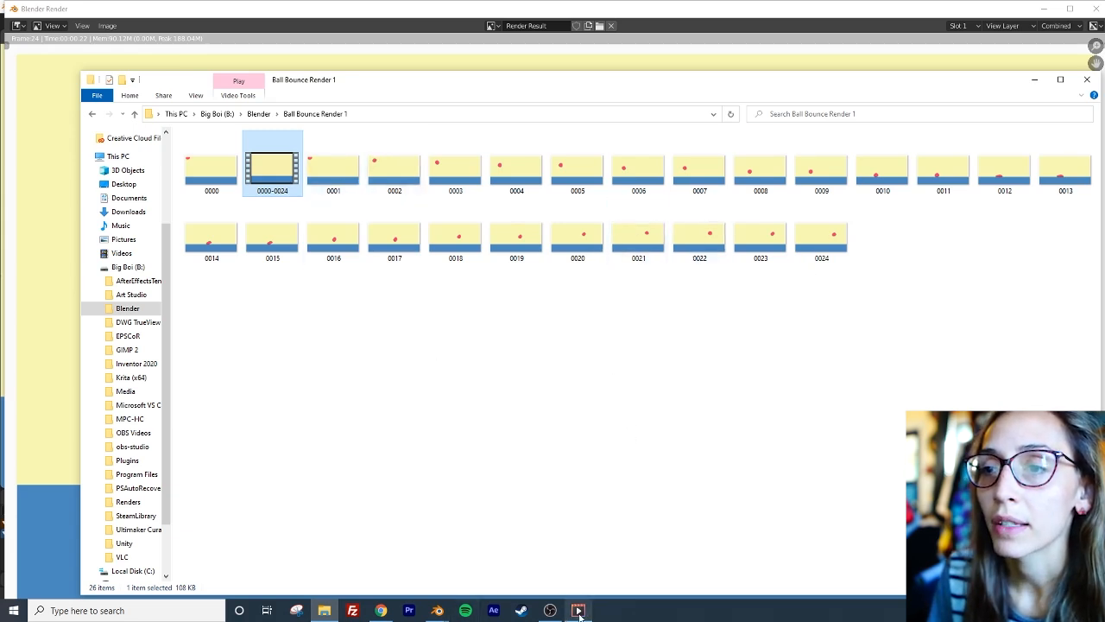
Switch back to Blender, close the render window and add a Video Editing workspace.
mouse_move(435, 611)
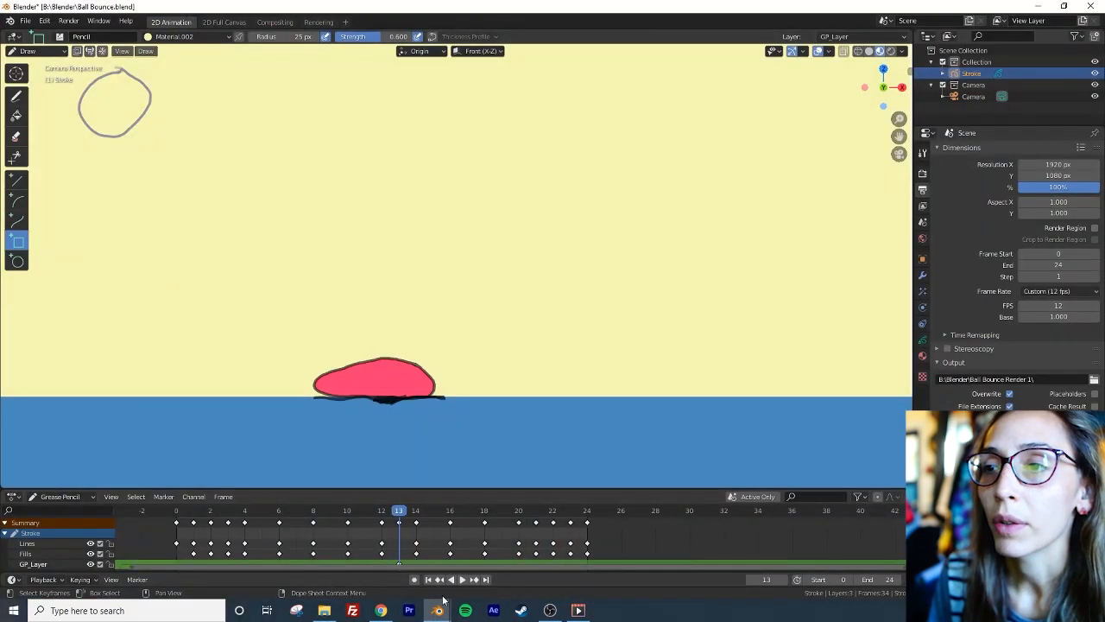
mouse_move(437, 610)
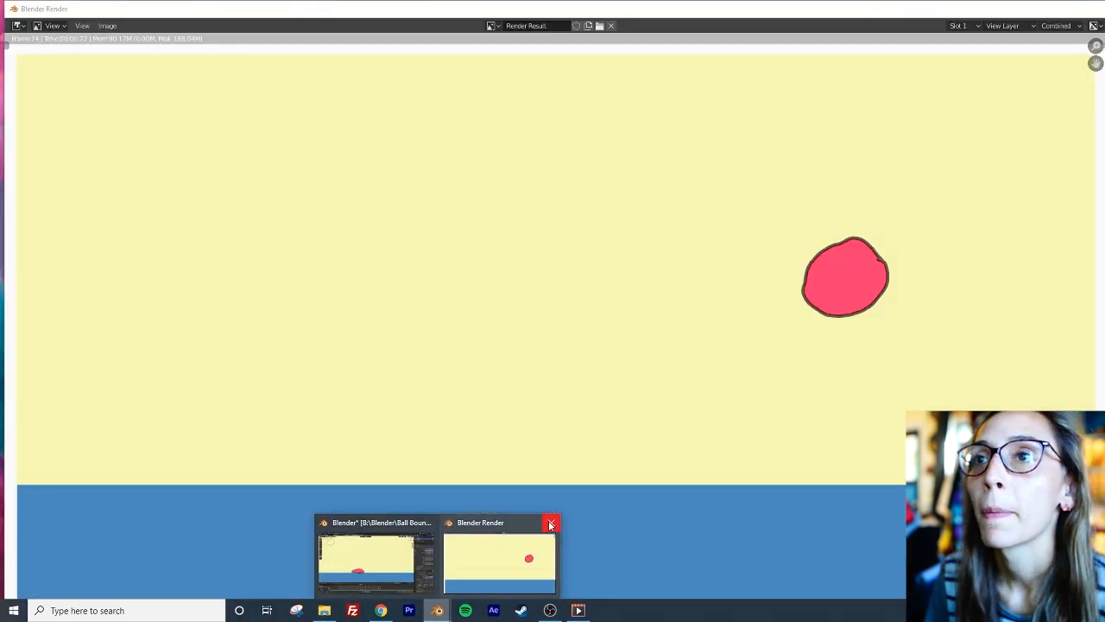
click(549, 523)
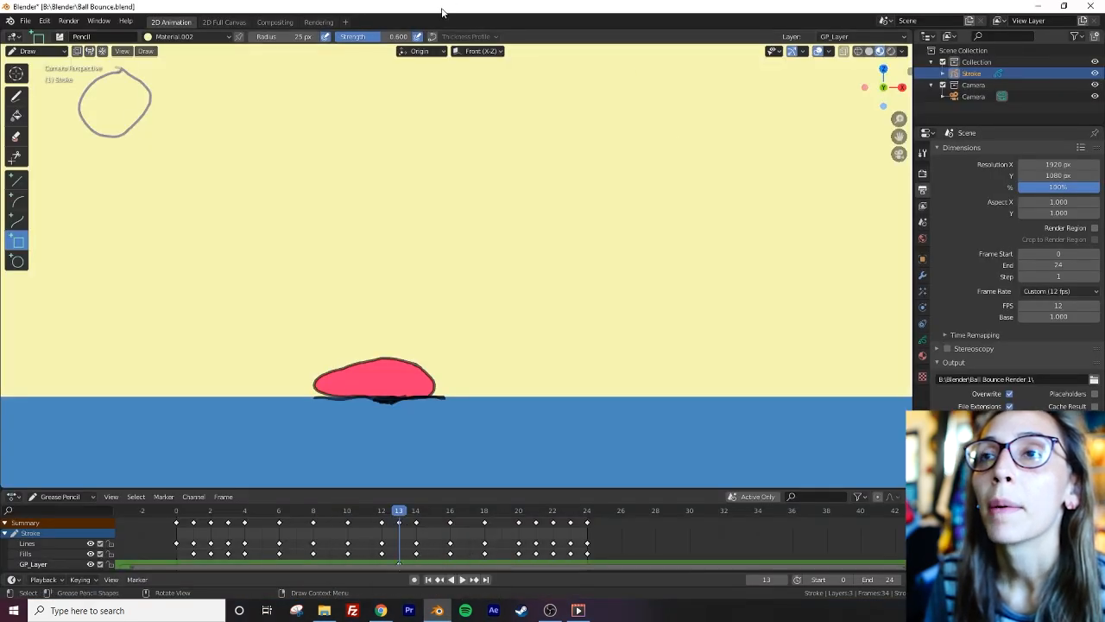
click(346, 21)
mouse_move(322, 93)
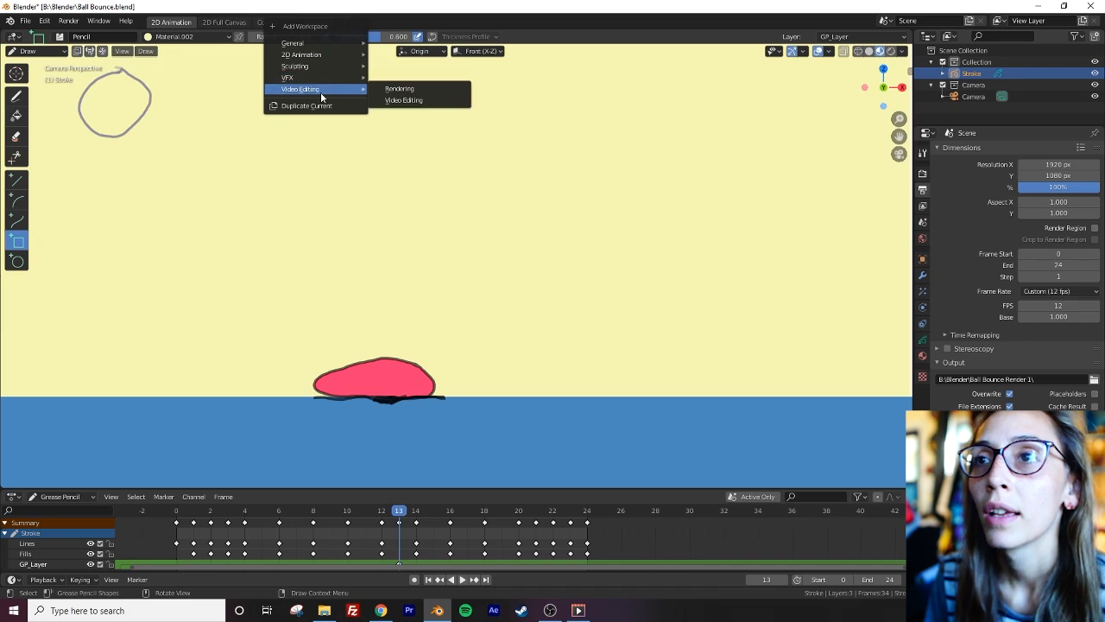
click(403, 101)
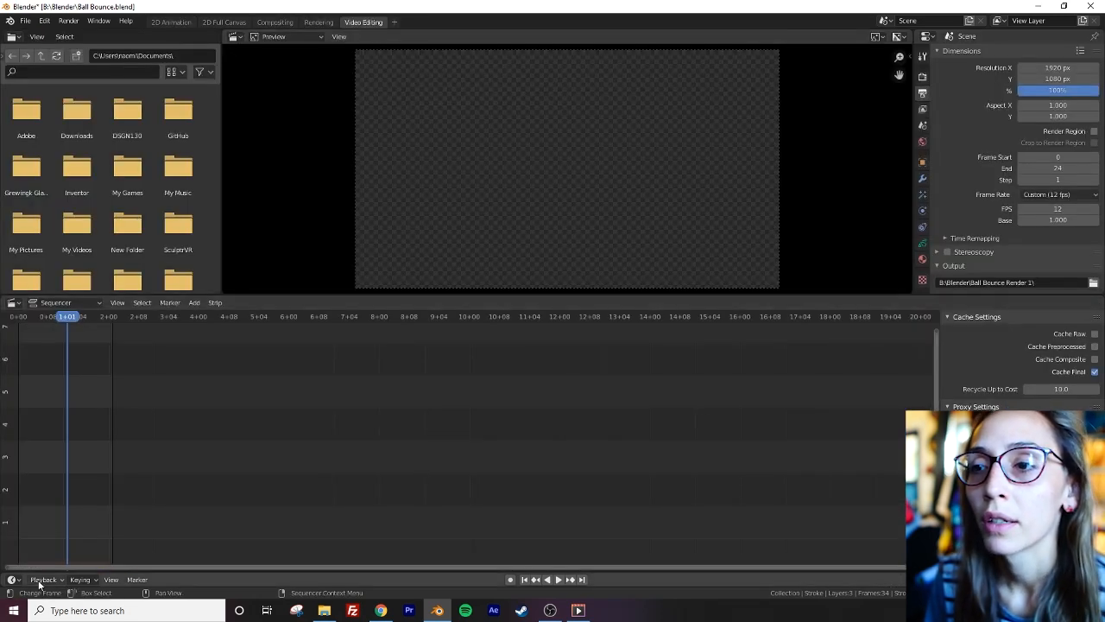
Move the sequencer's playhead back to the start frame of the animation.
scroll(92, 484, up, 3)
scroll(93, 483, down, 1)
middle_drag(71, 404, 333, 382)
scroll(288, 405, up, 8)
middle_drag(237, 417, 439, 411)
scroll(557, 385, up, 5)
scroll(438, 409, up, 4)
scroll(437, 414, up, 2)
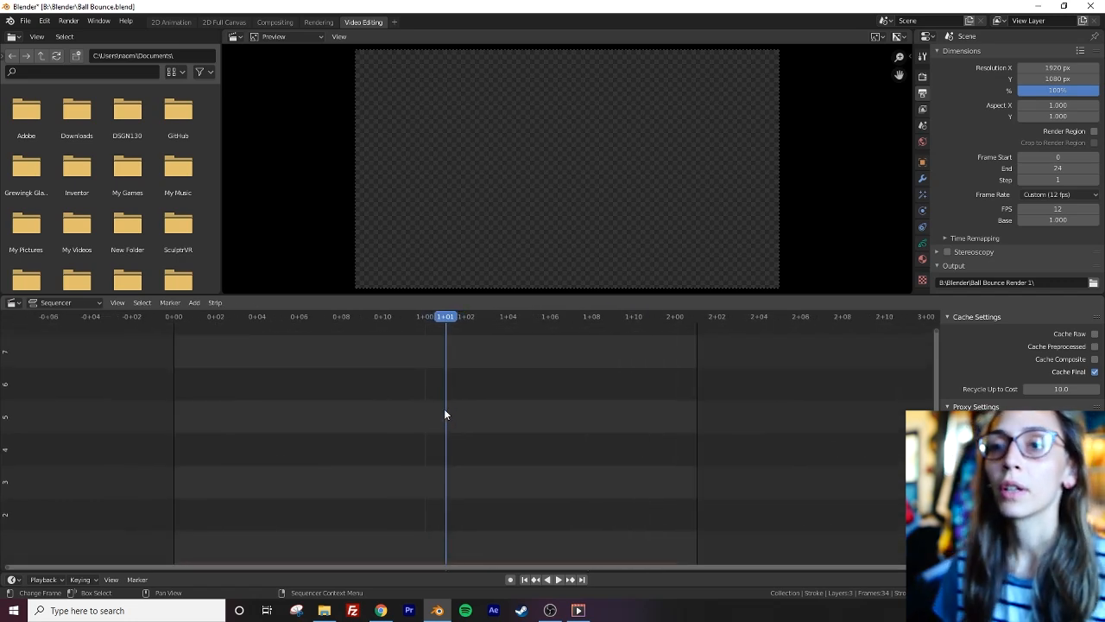
click(524, 579)
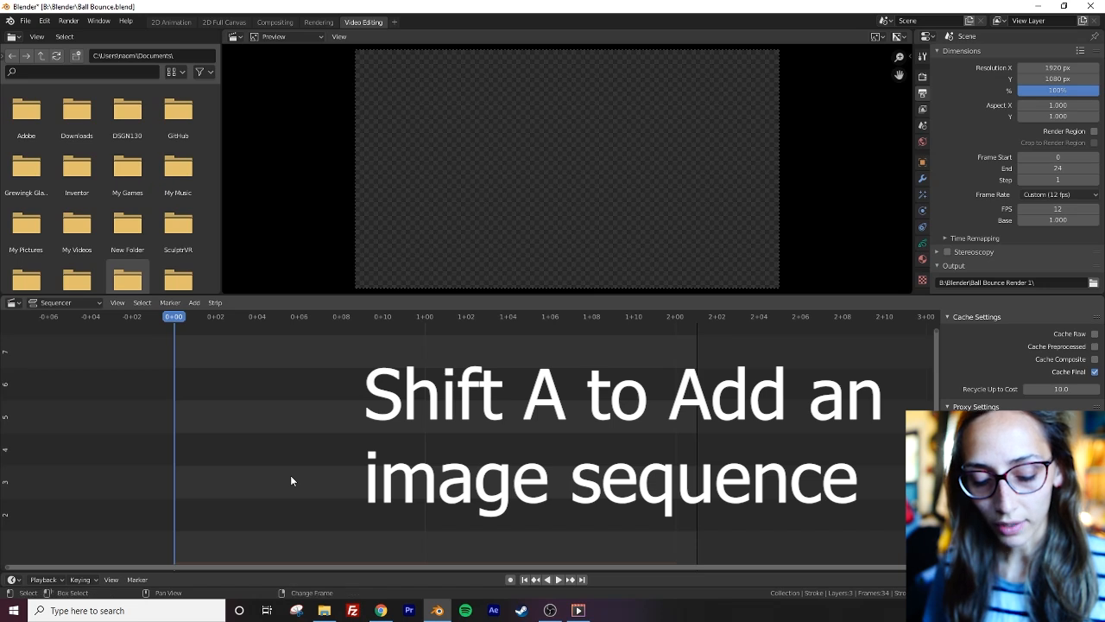
Add all the JPEG frames from the Ball Bounce Render 1 folder to the sequencer as one image sequence strip.
key(shift+a)
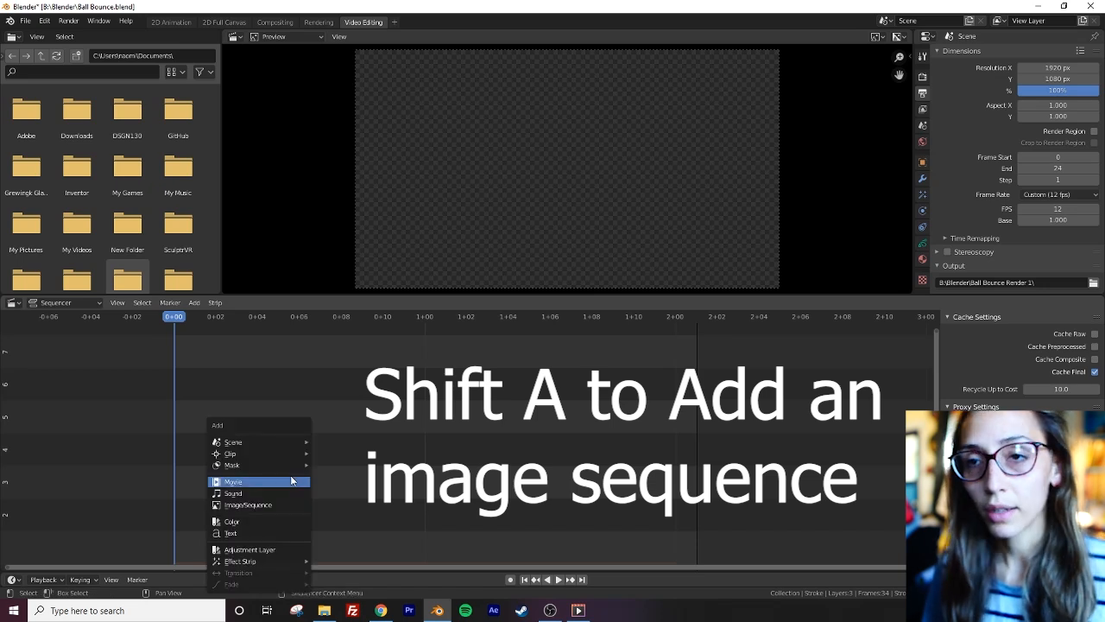
click(243, 506)
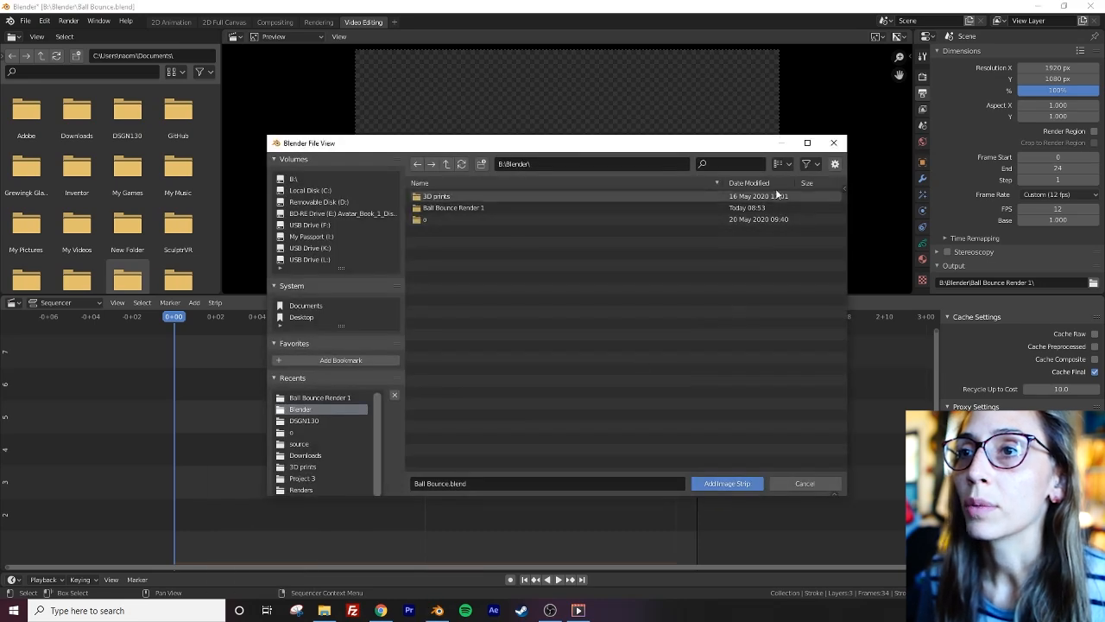
double_click(436, 208)
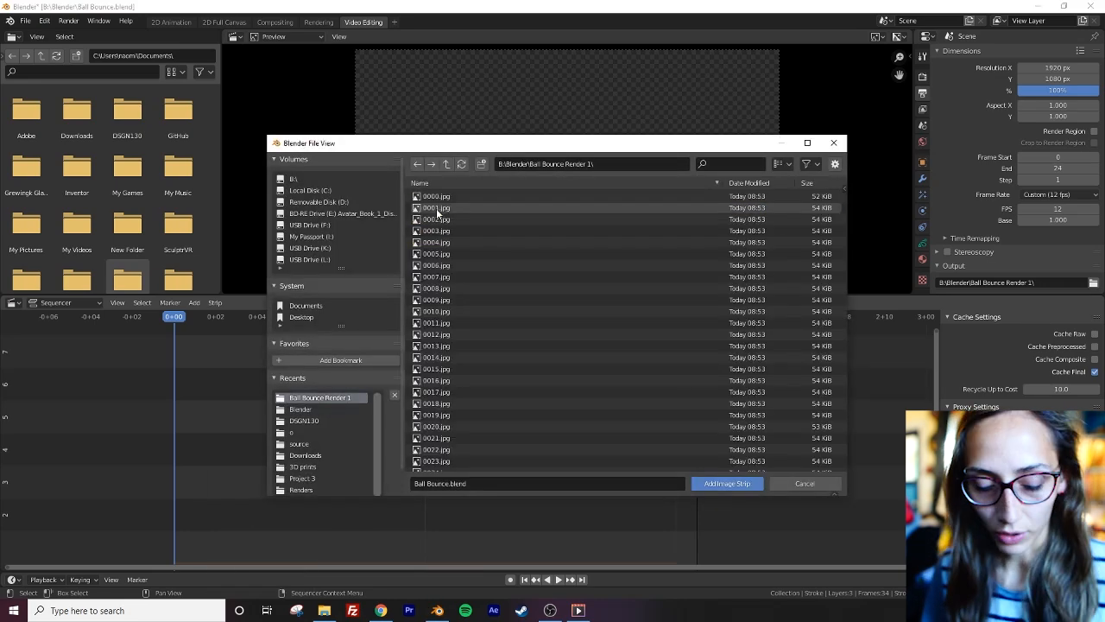
click(444, 198)
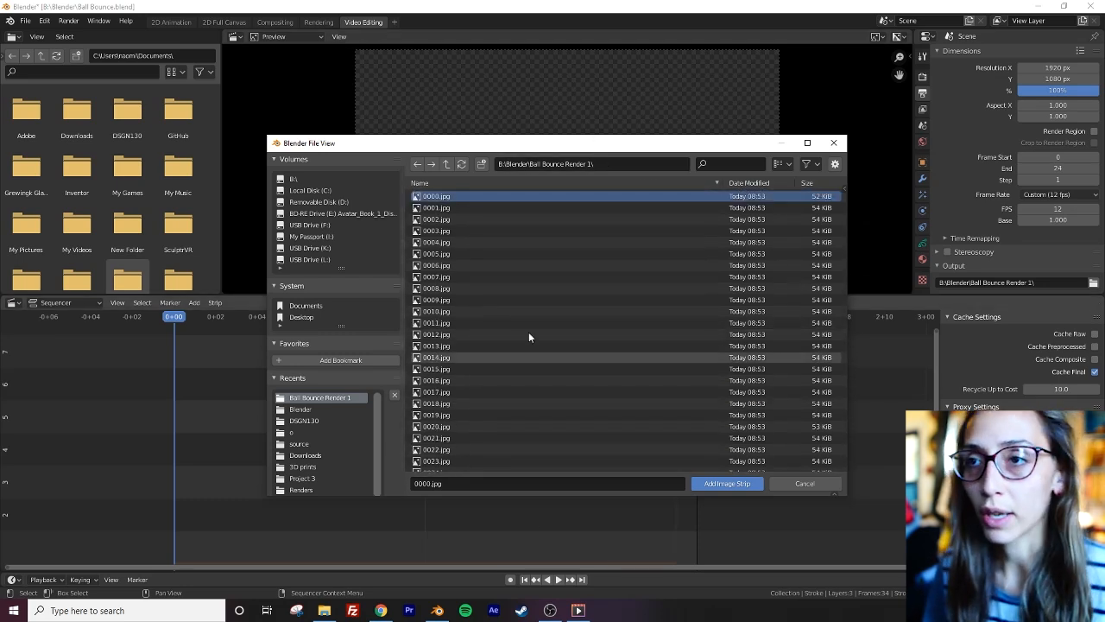
key(a)
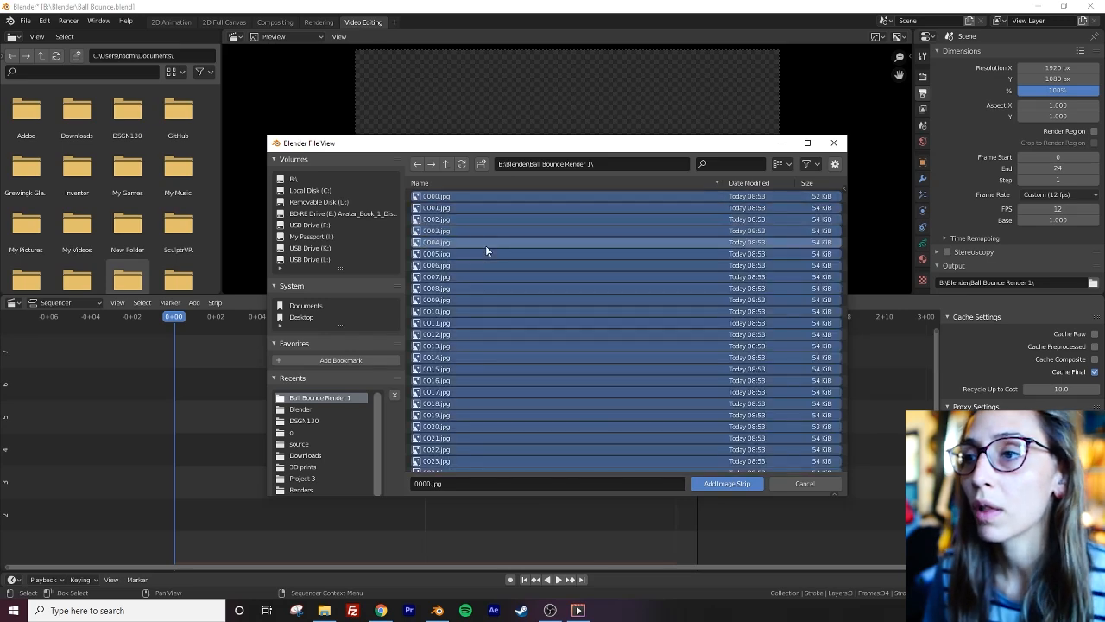
click(721, 485)
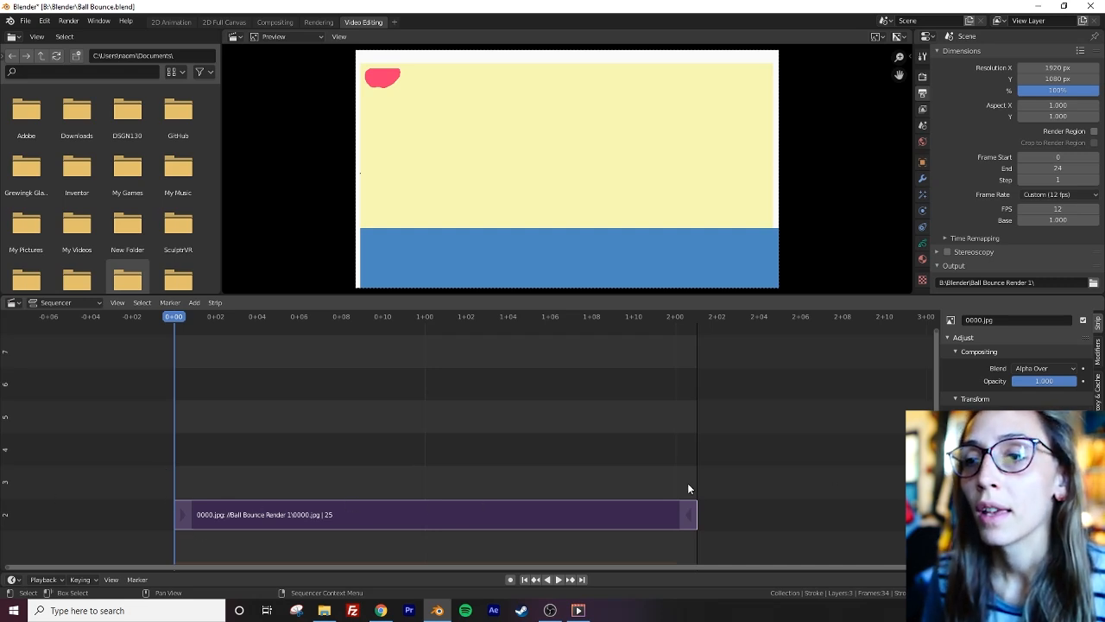
Play the image sequence strip in the preview to check the ball's motion, and stop the playback.
click(558, 580)
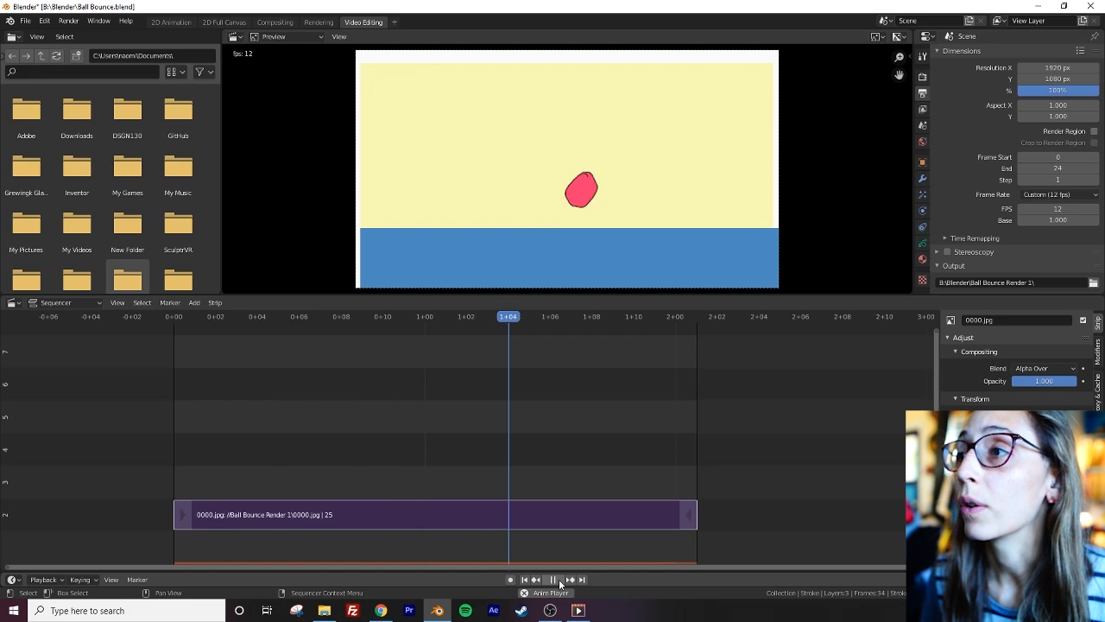
click(554, 580)
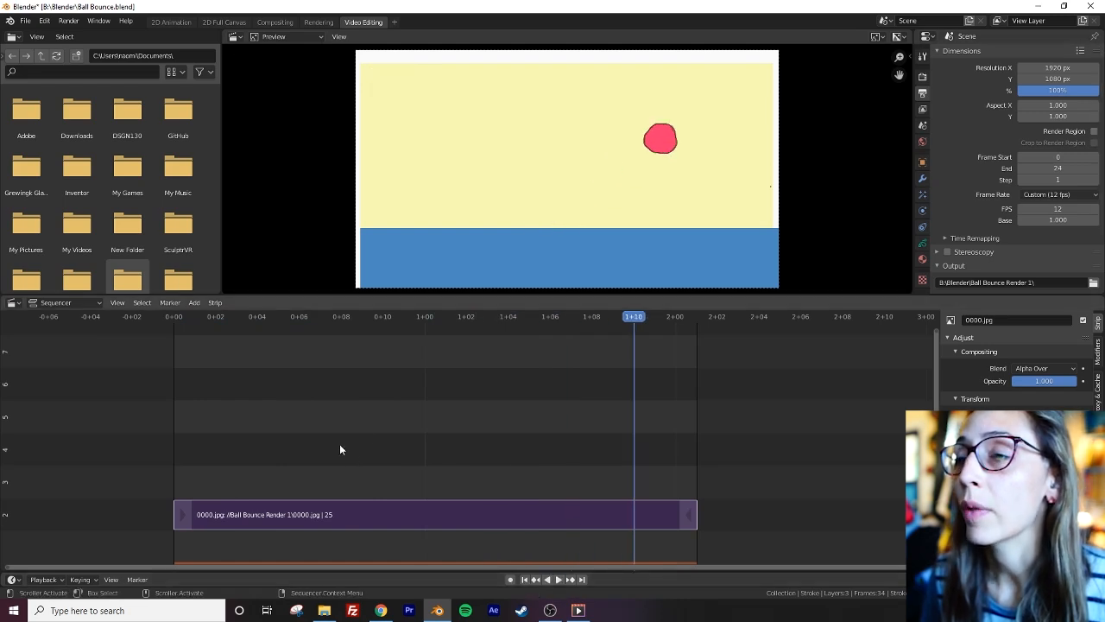
scroll(1048, 181, down, 1)
scroll(1048, 173, up, 1)
scroll(585, 408, down, 2)
scroll(585, 406, down, 1)
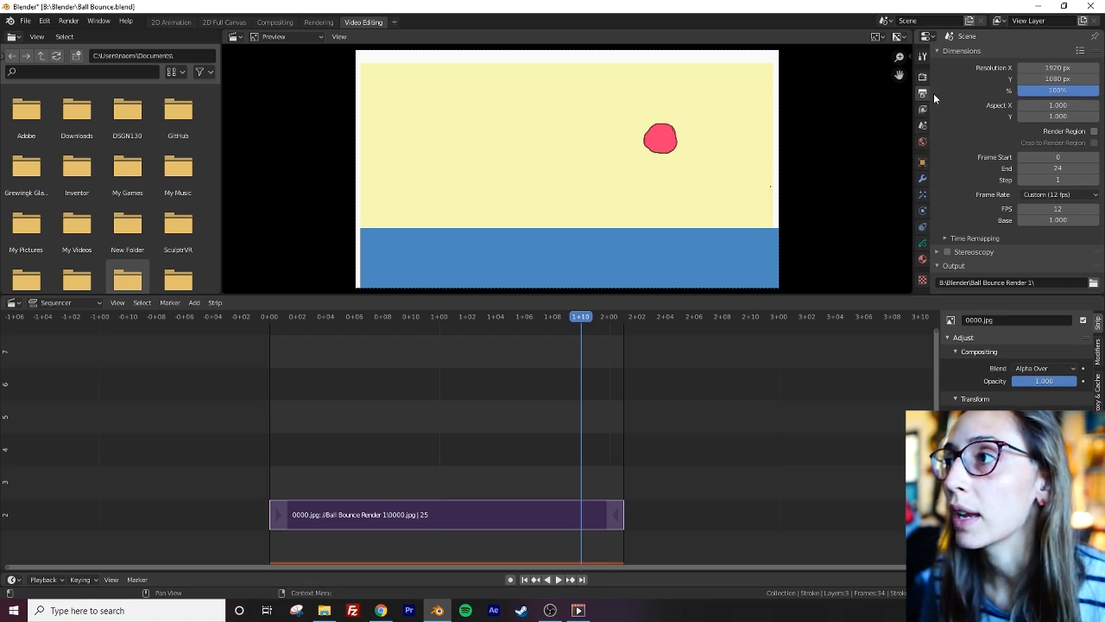
Set the output file format to FFmpeg video and the encoding container to MPEG-4.
scroll(1002, 216, down, 3)
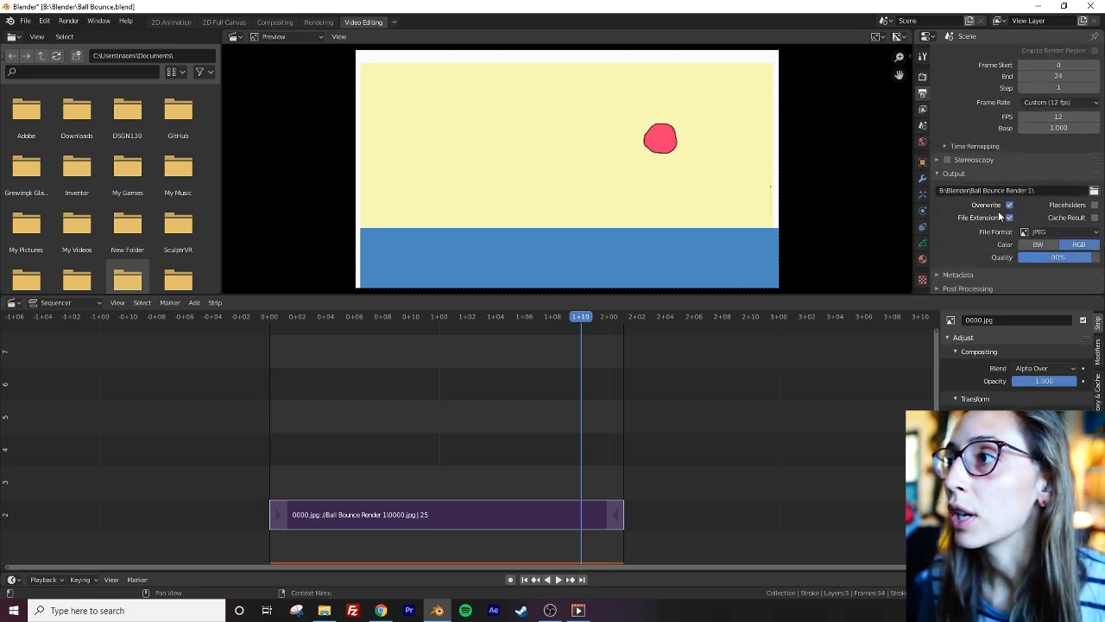
click(1093, 232)
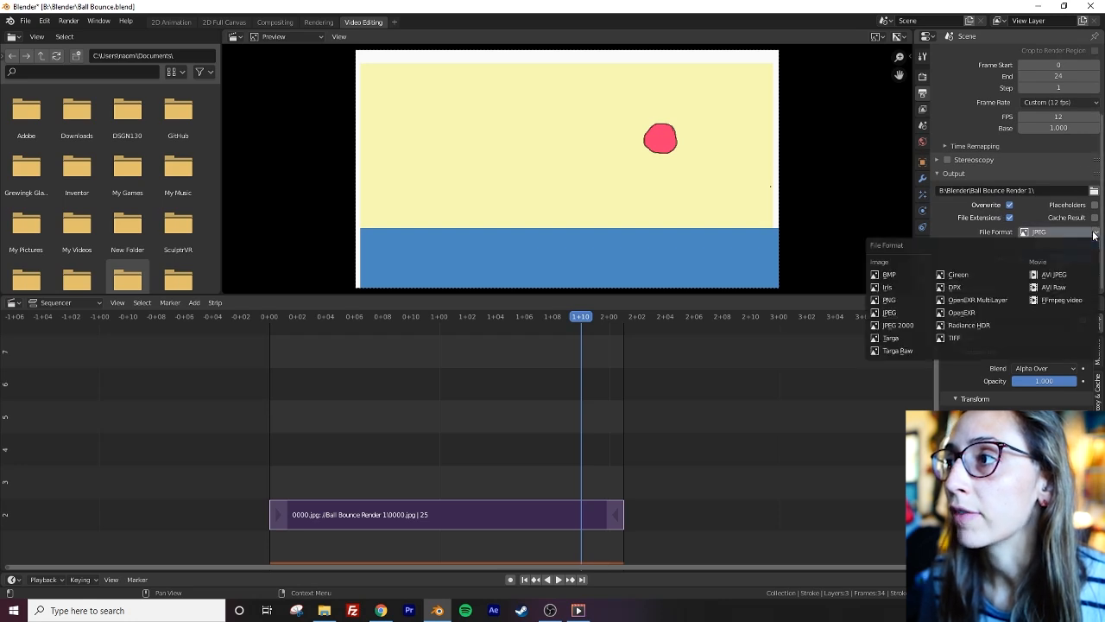
click(1049, 301)
click(977, 260)
click(1090, 277)
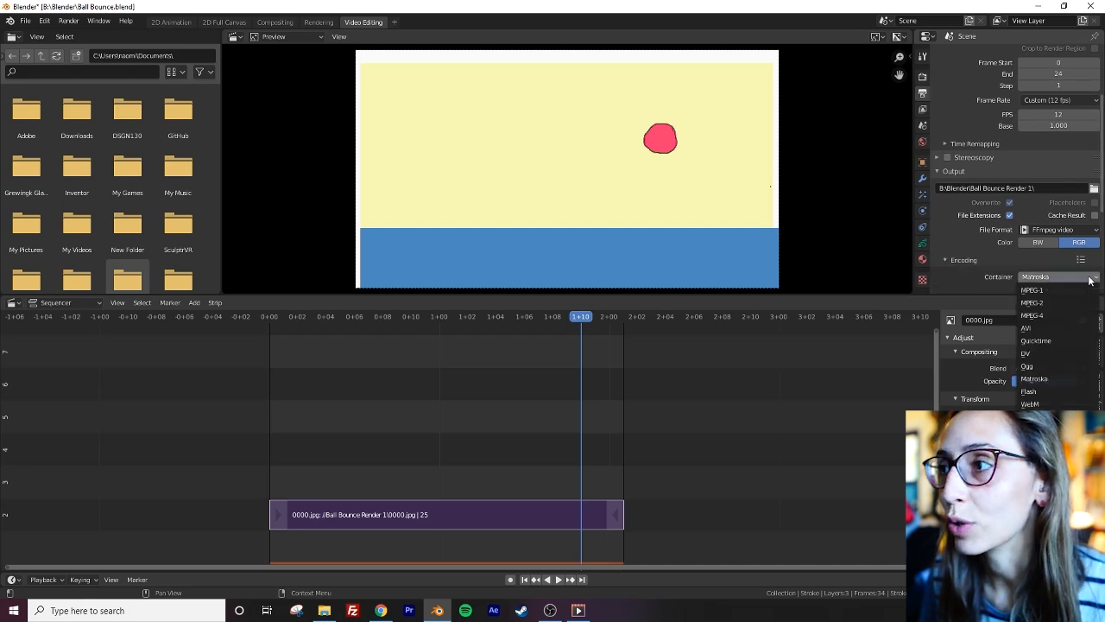
click(1039, 317)
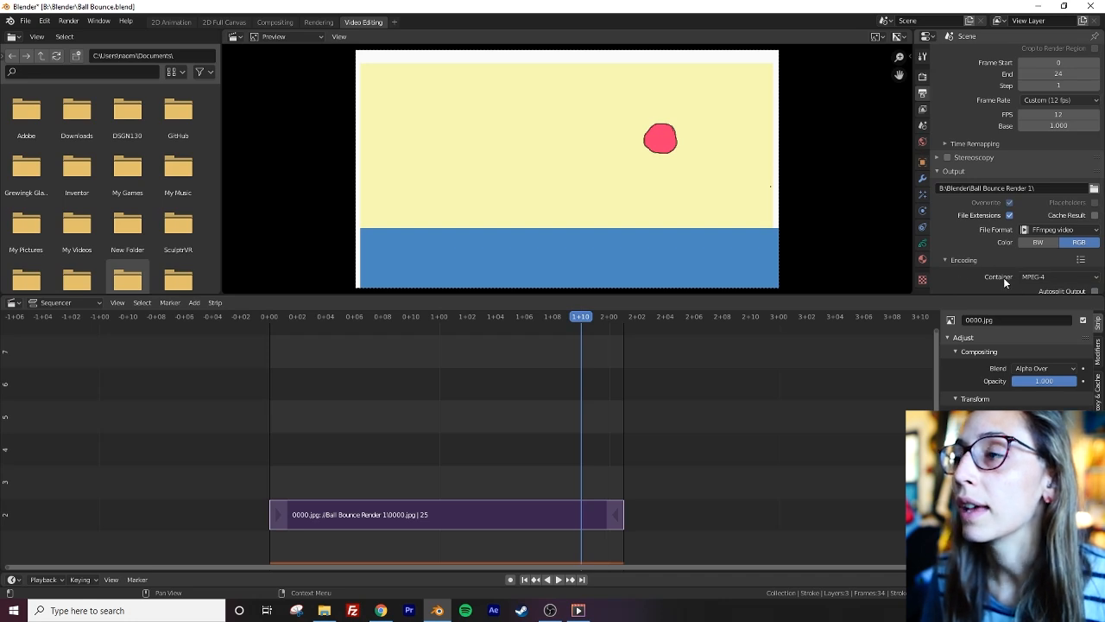
scroll(1003, 277, down, 5)
scroll(1003, 277, down, 1)
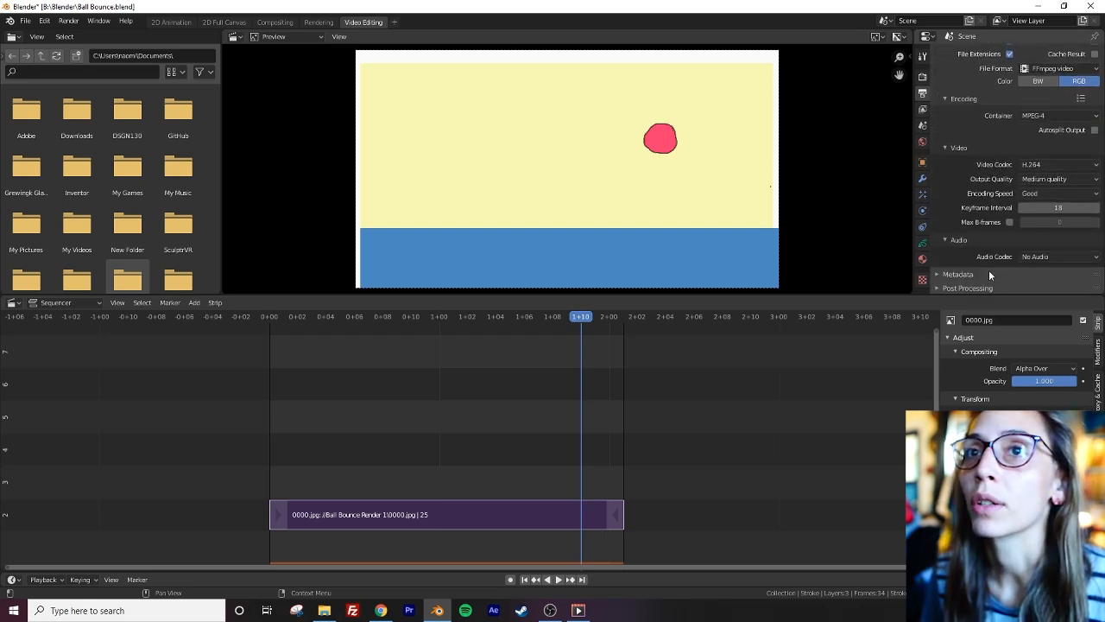
Render the sequence as a video, open 0000-0024 from the Ball Bounce Render 1 folder in File Explorer and replay it from near the start.
click(71, 22)
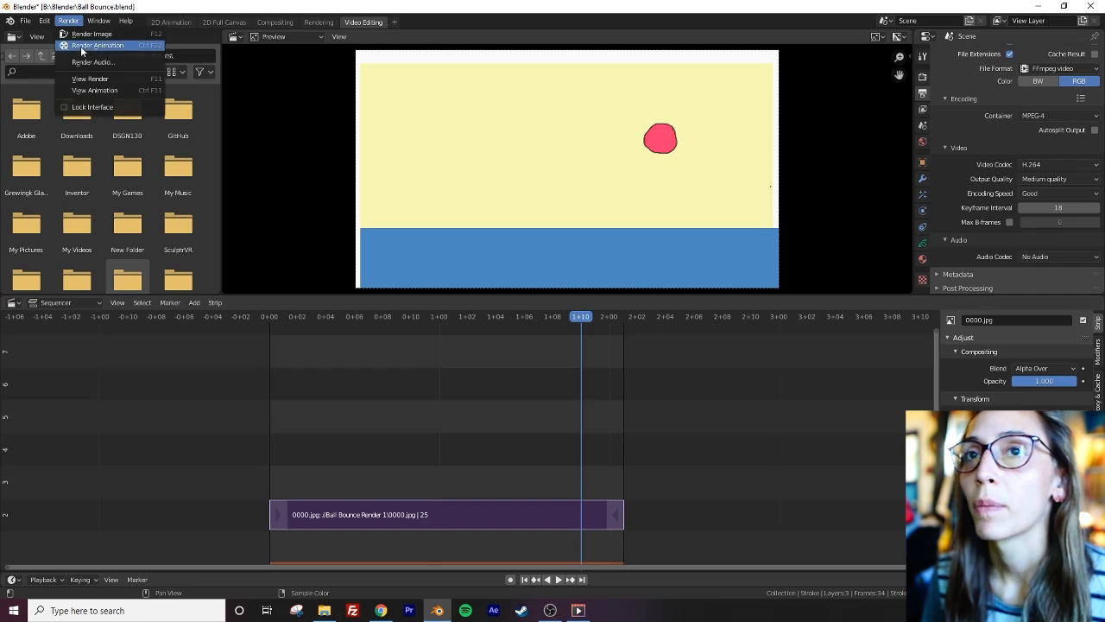
click(86, 45)
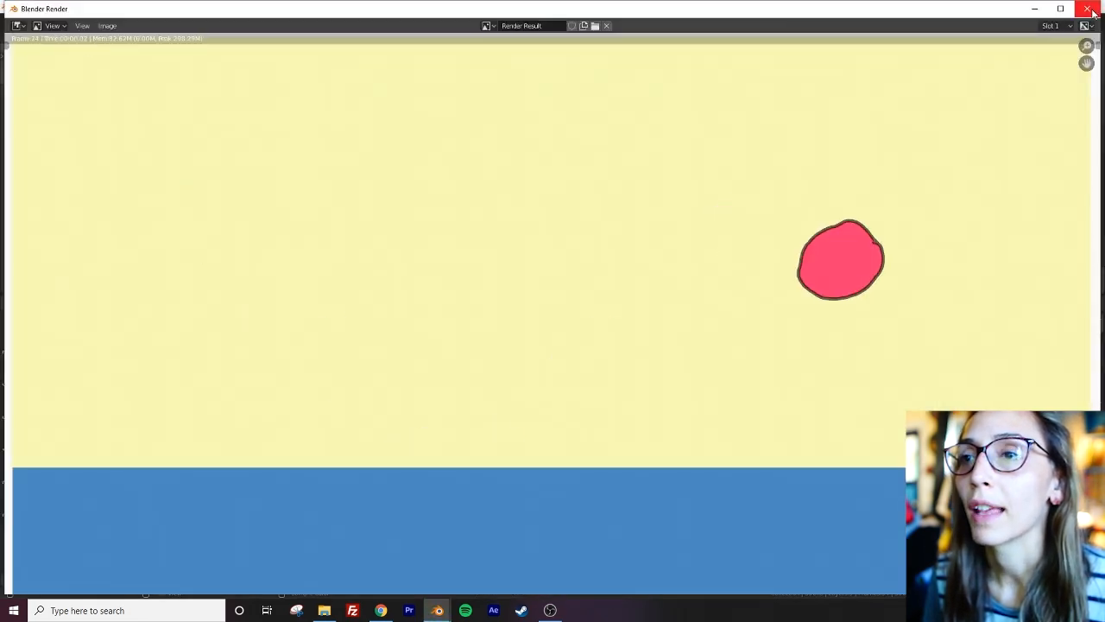
click(317, 614)
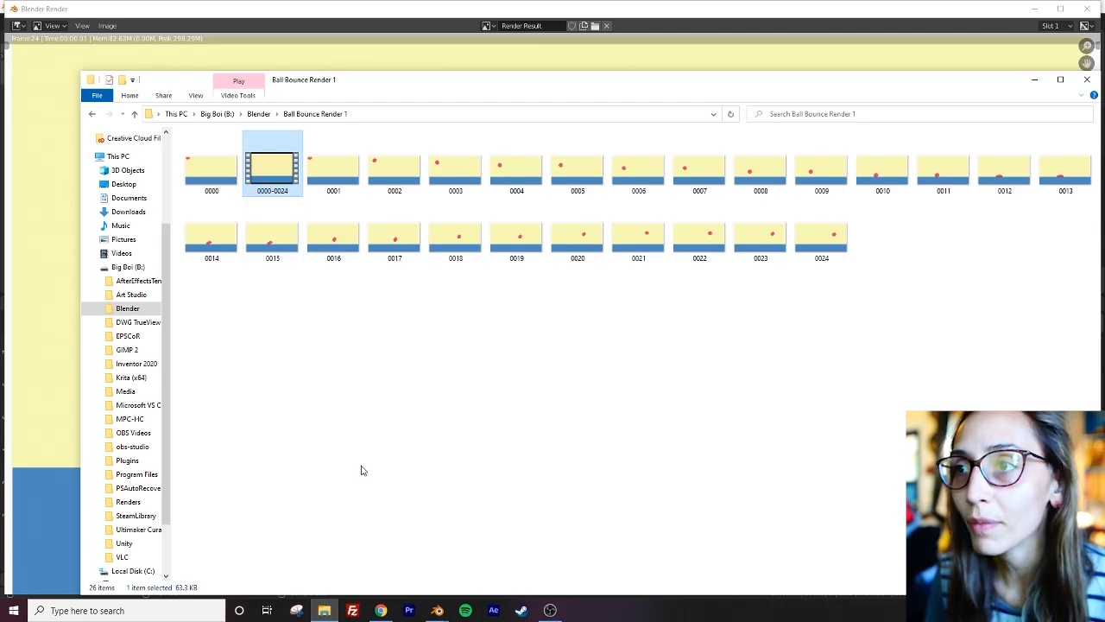
double_click(284, 180)
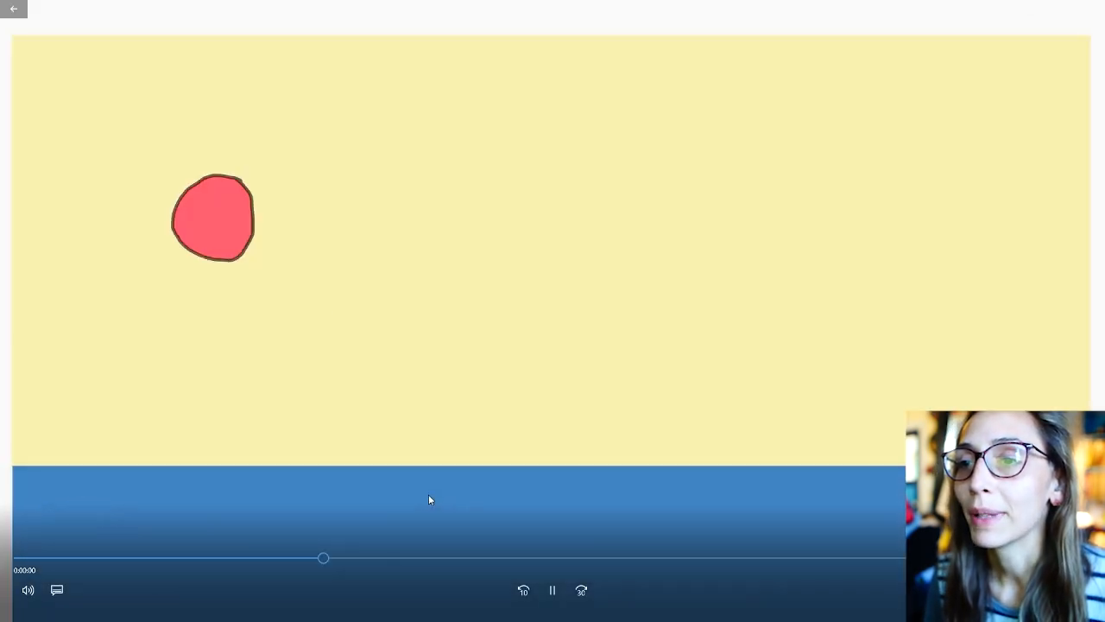
drag(406, 543, 190, 544)
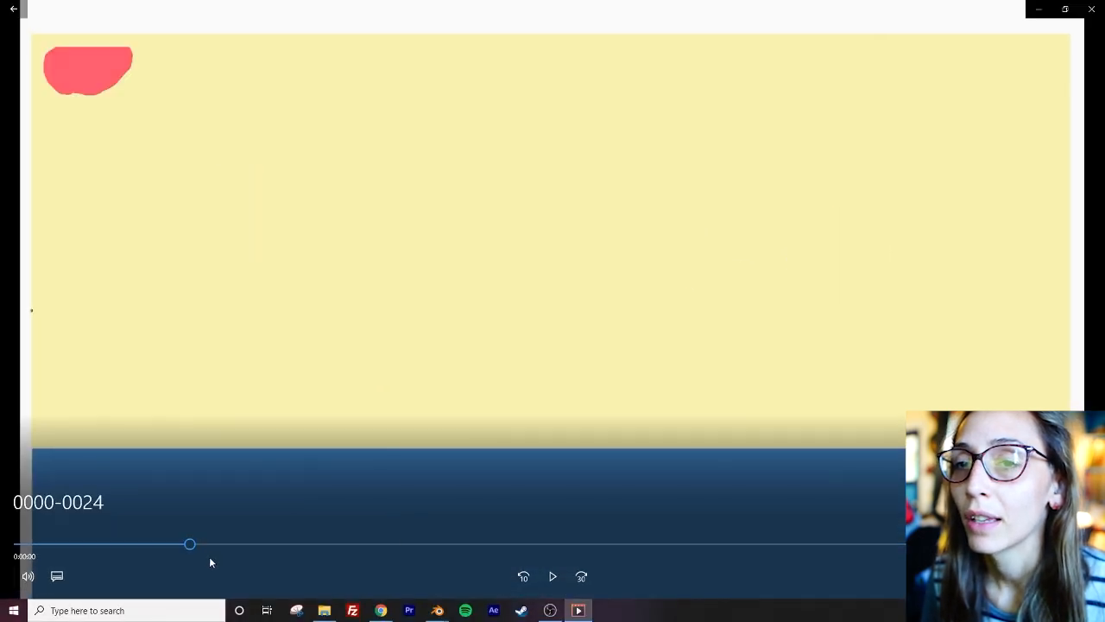
click(552, 577)
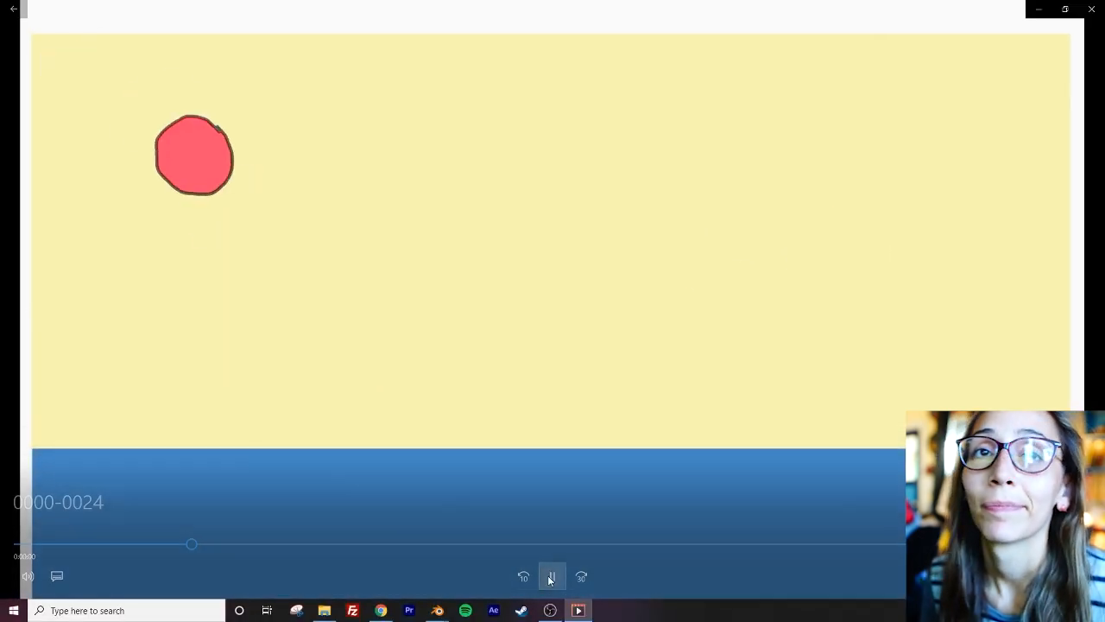